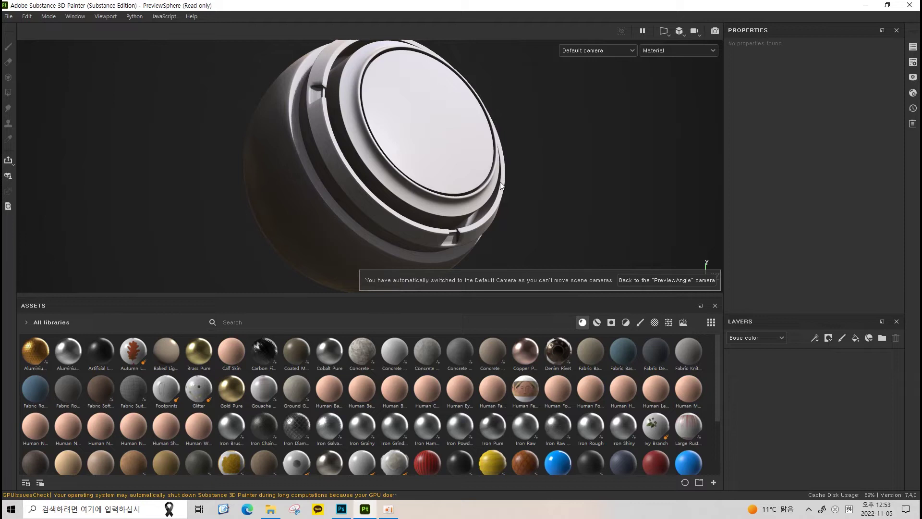
Frame the preview sphere in the viewport and filter the asset shelf to Smart materials
scroll(501, 185, down, 3)
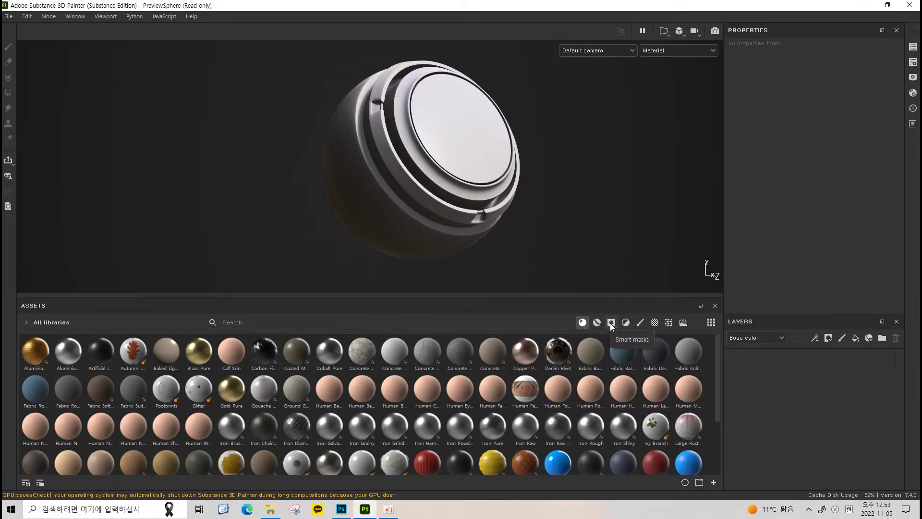
middle_drag(526, 162, 513, 170)
scroll(511, 169, up, 1)
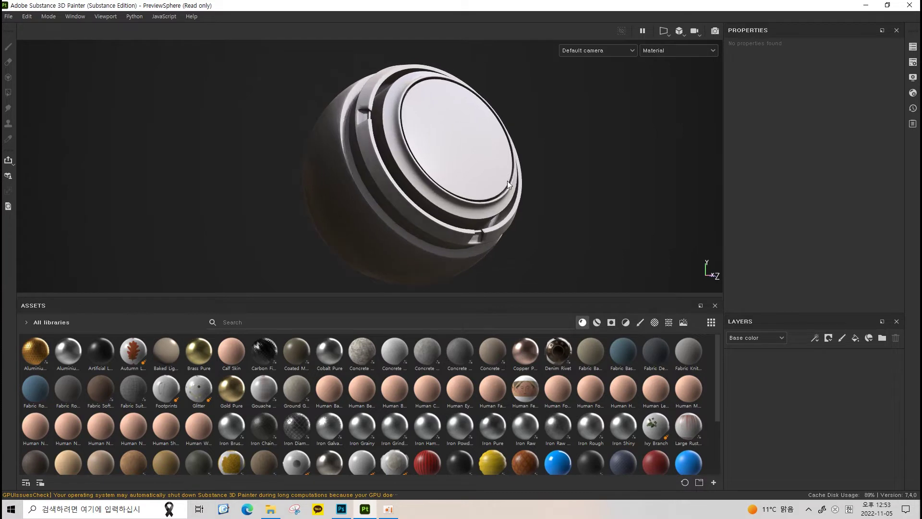
scroll(509, 165, up, 1)
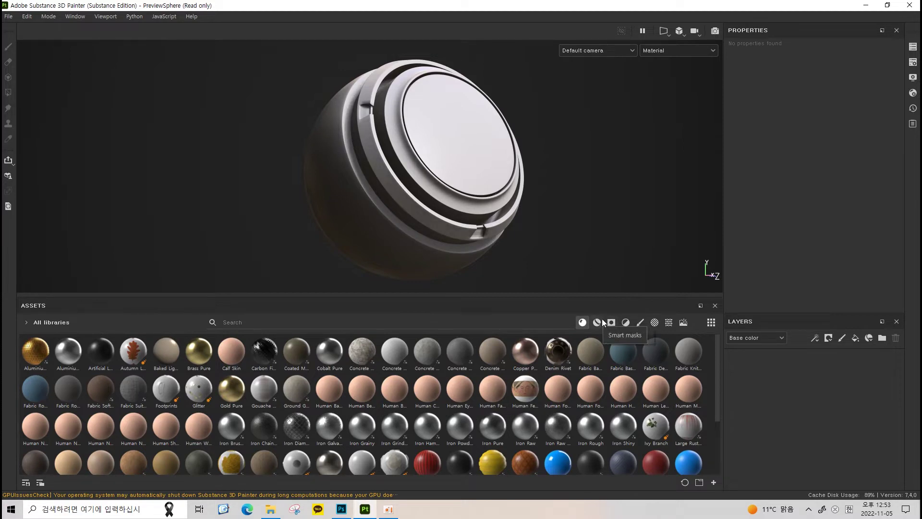
mouse_move(543, 262)
alt+mouse_down()
mouse_move(497, 240)
mouse_move(482, 245)
alt+mouse_up()
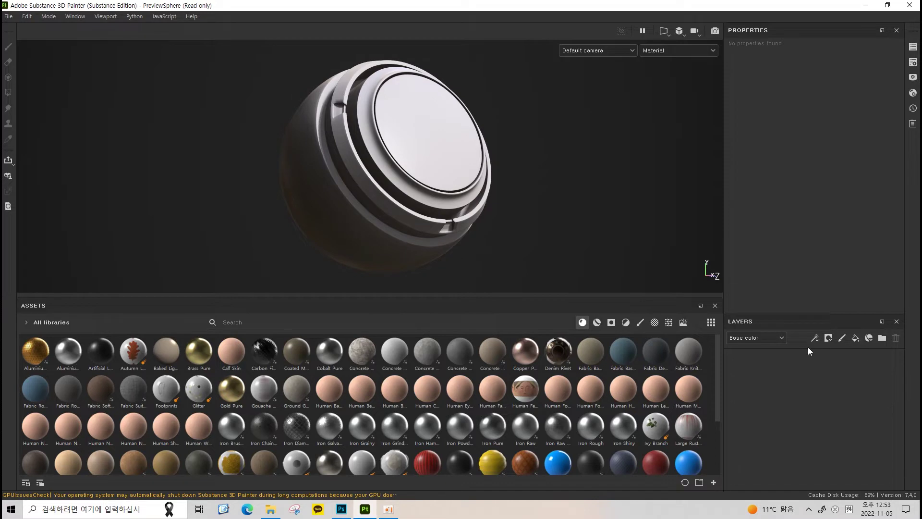
mouse_move(541, 264)
alt+middle_down()
mouse_move(547, 280)
mouse_move(552, 261)
alt+middle_up()
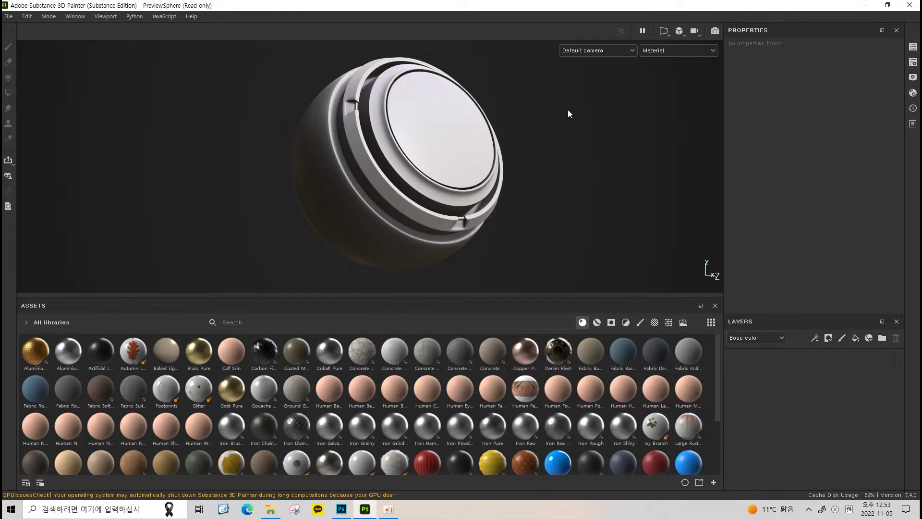
alt+middle_drag(536, 146, 547, 167)
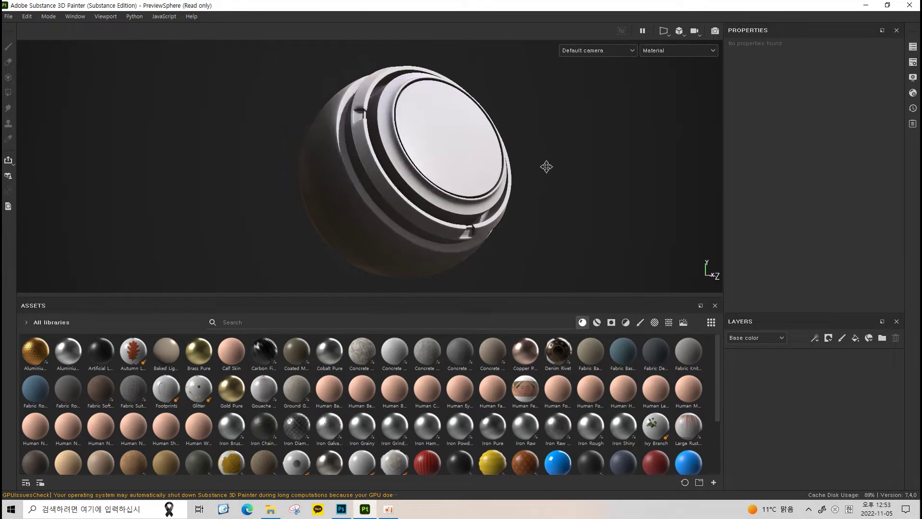
mouse_move(445, 212)
alt+middle_down()
mouse_move(468, 192)
mouse_move(467, 206)
alt+middle_up()
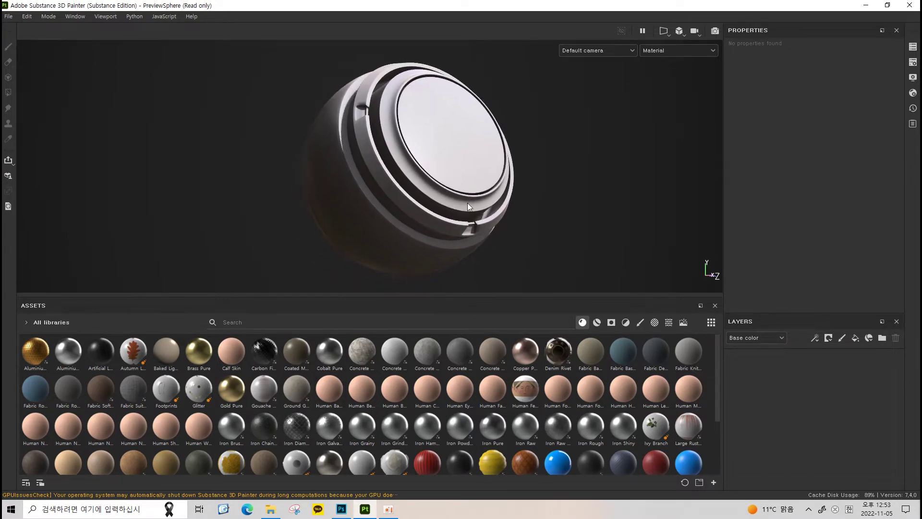
click(597, 323)
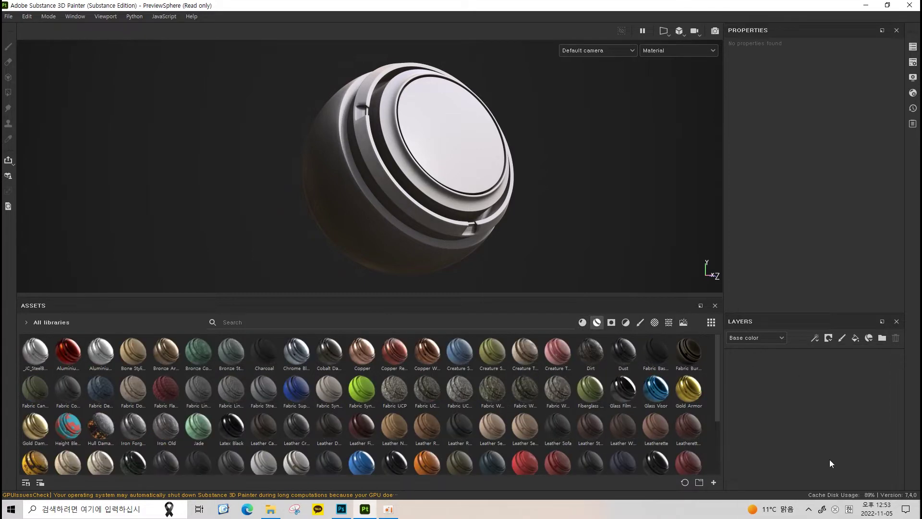
Drag the Bone Stylized smart material into the layer stack and add a new paint layer
alt+drag(414, 243, 431, 235)
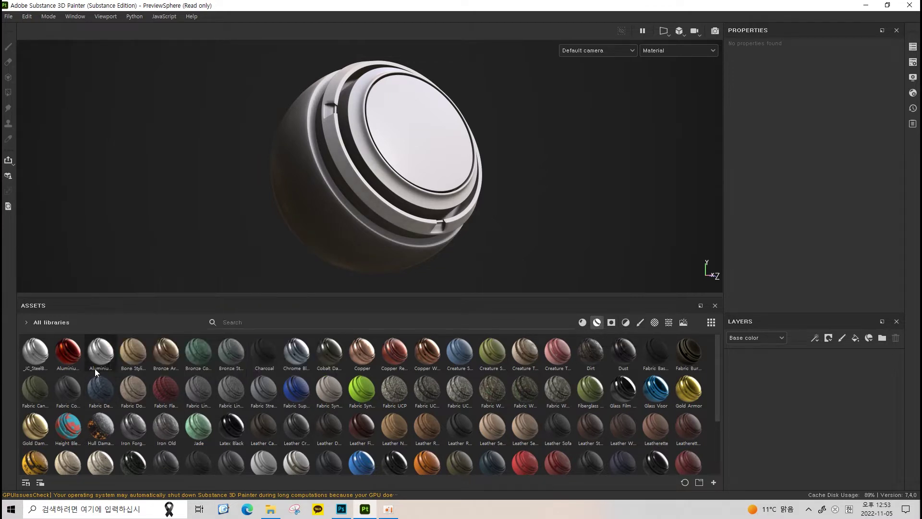
drag(137, 358, 806, 390)
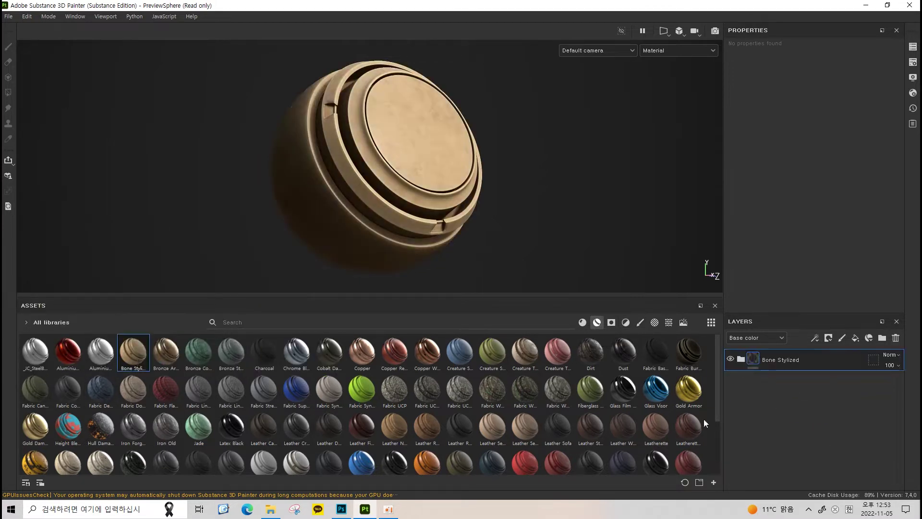
click(852, 338)
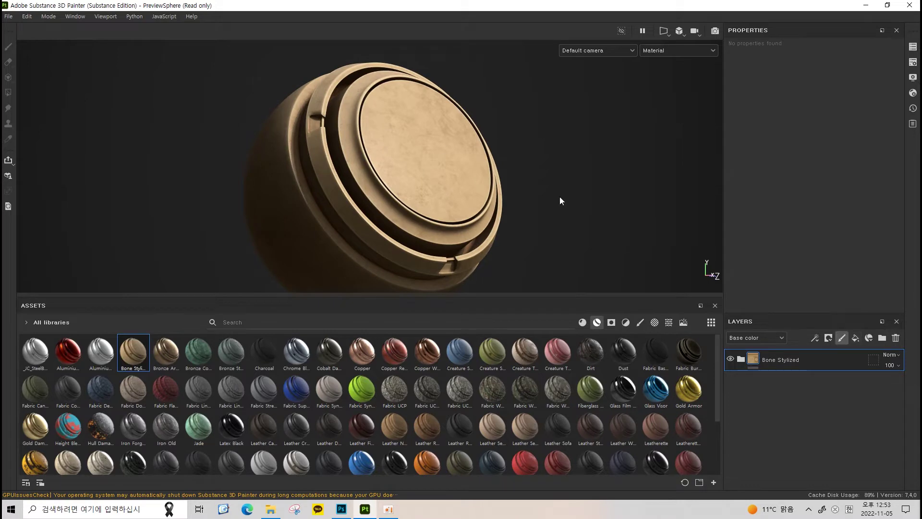
With brush size 5.2, paint white Korean 'pogimo' lettering across the sphere's cap
mouse_move(329, 150)
alt+mouse_down()
mouse_move(380, 138)
mouse_move(333, 135)
mouse_move(394, 126)
mouse_move(359, 154)
alt+mouse_up()
key(bracketleft)
mouse_move(373, 135)
mouse_down()
mouse_move(373, 157)
mouse_move(390, 152)
mouse_up()
mouse_move(375, 163)
mouse_down()
mouse_move(370, 181)
mouse_move(403, 183)
mouse_up()
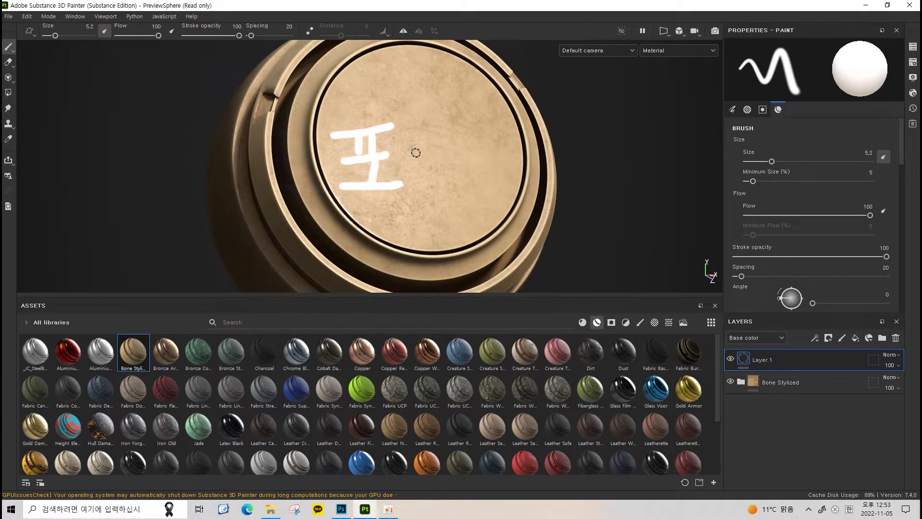
drag(416, 146, 424, 189)
mouse_move(452, 123)
mouse_down()
mouse_move(467, 195)
mouse_move(469, 155)
mouse_move(478, 182)
mouse_move(519, 165)
mouse_move(461, 158)
mouse_move(485, 144)
mouse_up()
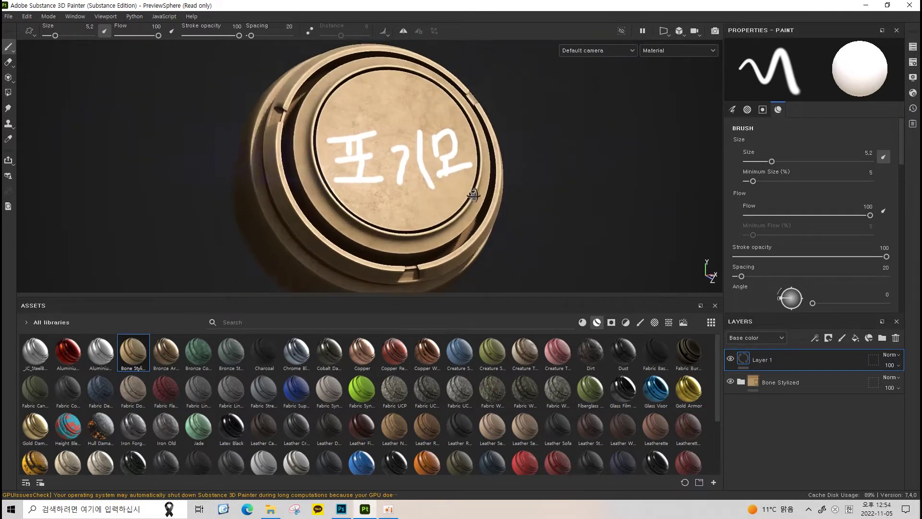
click(883, 337)
Move Layer 1 and Bone Stylized into Folder 1, keeping the folder visible
click(780, 391)
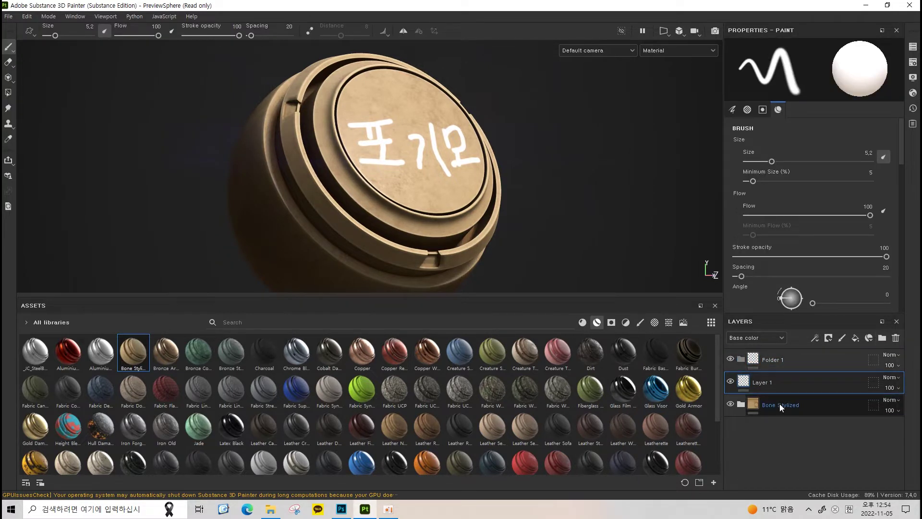
drag(768, 383, 772, 357)
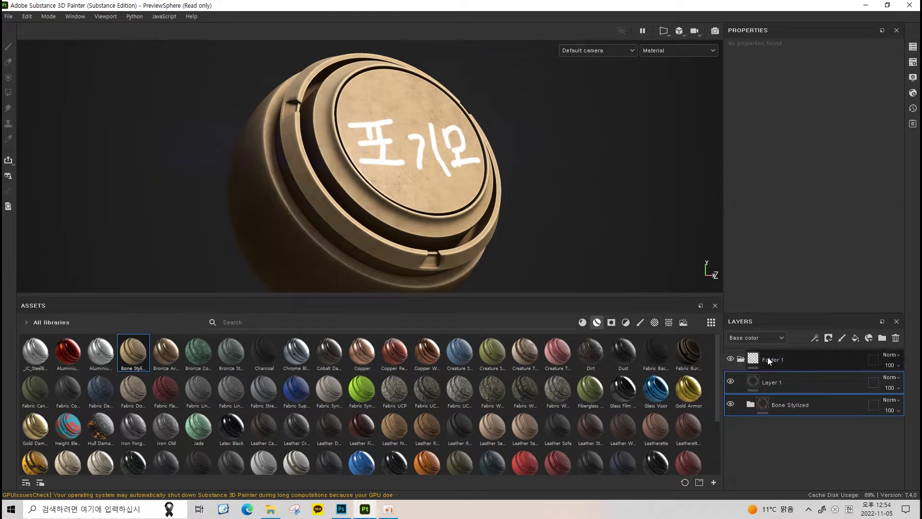
click(734, 358)
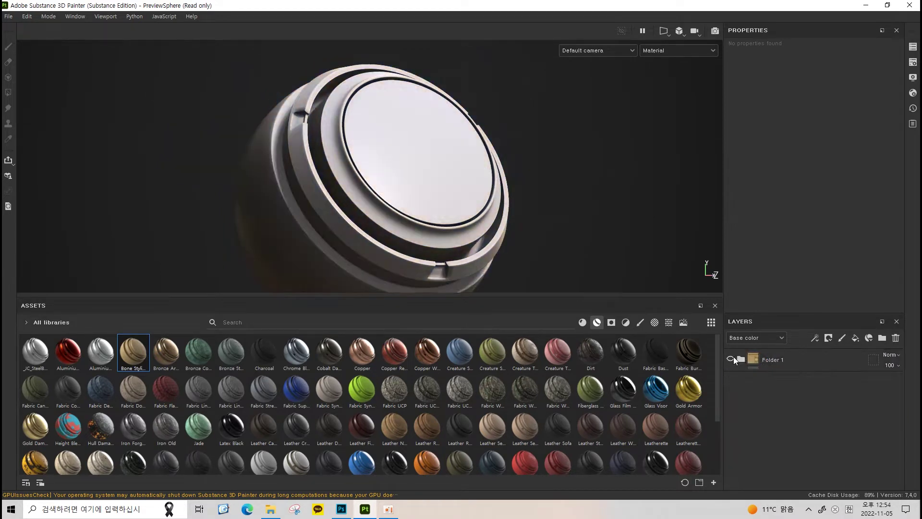
click(734, 357)
click(733, 356)
alt+drag(507, 207, 490, 206)
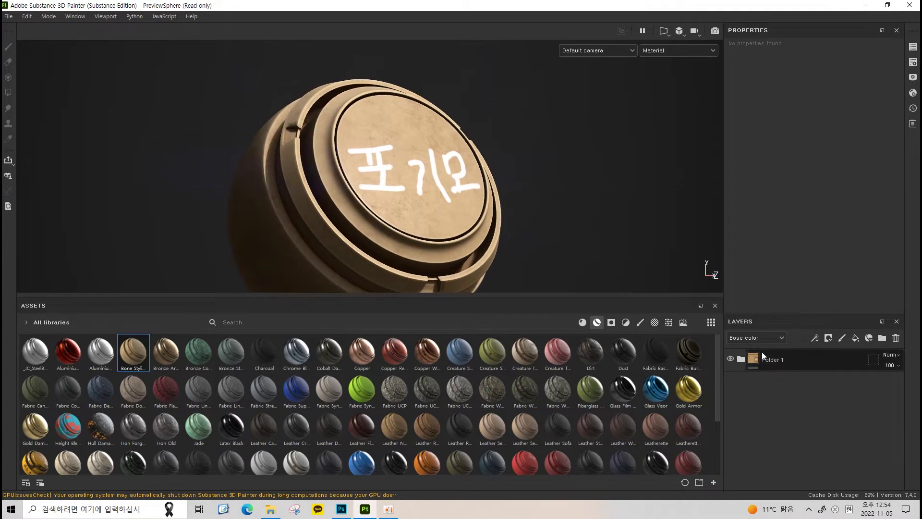
Rename Folder 1 to 'pogimo'
double_click(776, 360)
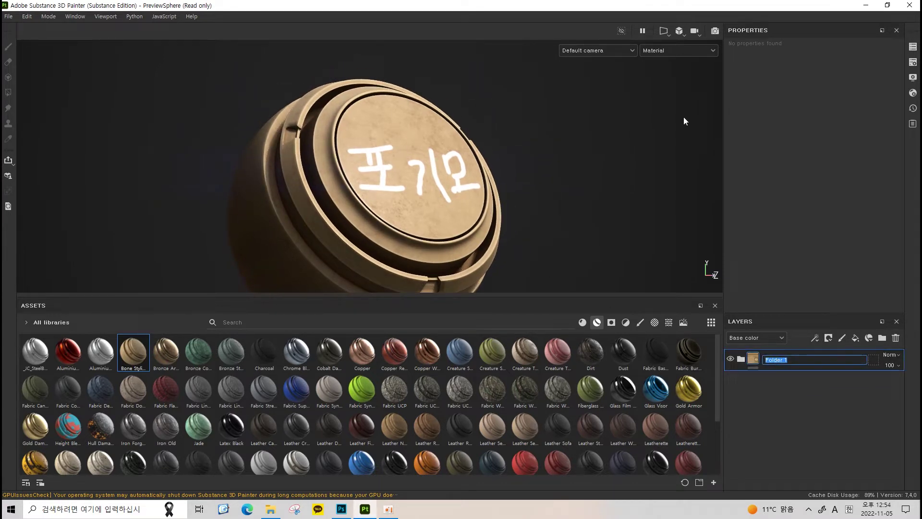
text(pogimo)
key(Return)
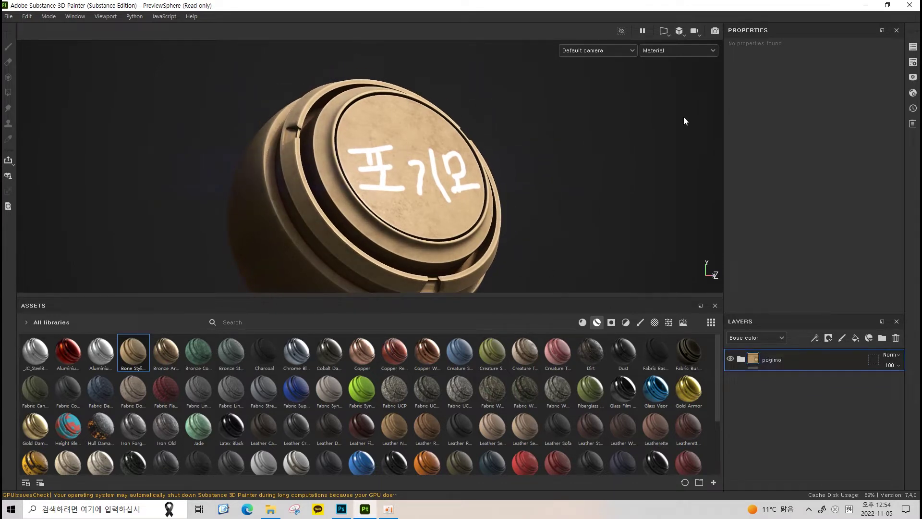
scroll(605, 171, up, 2)
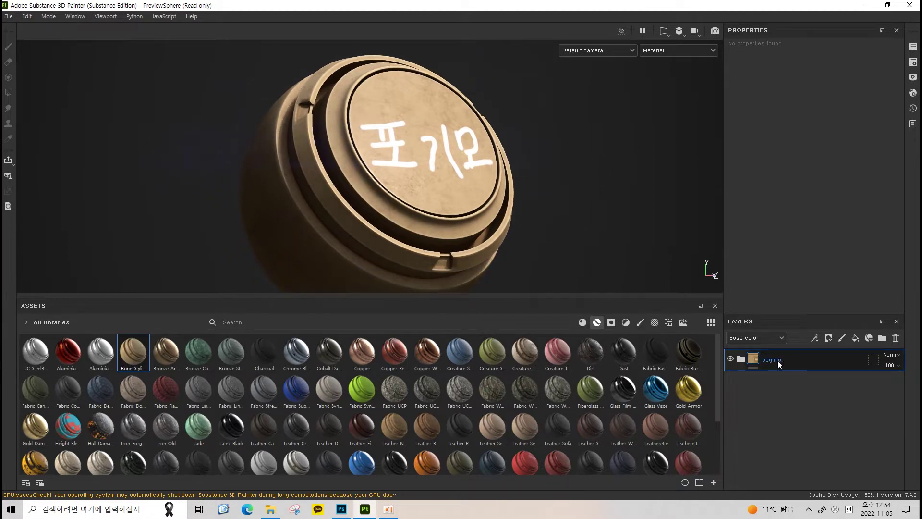
right_click(778, 361)
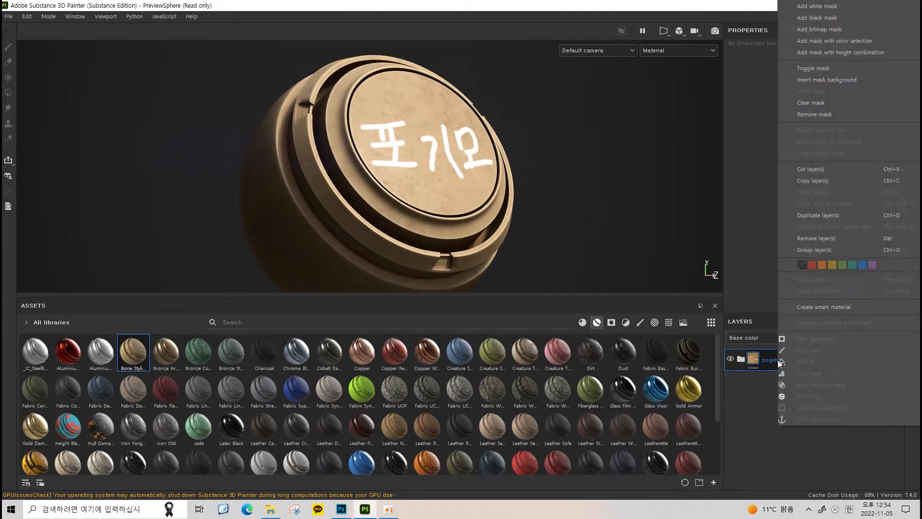
Create a smart material from the pogimo folder, then delete the folder from the stack
click(819, 308)
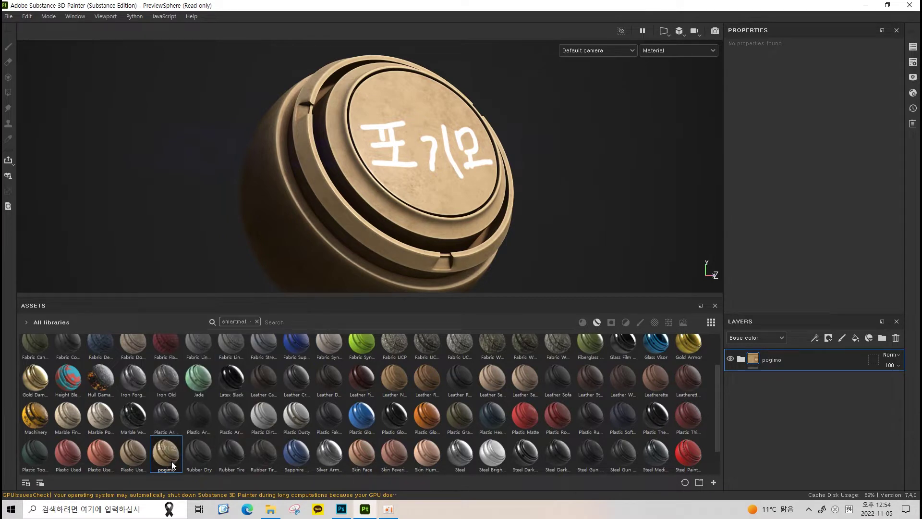
alt+drag(550, 206, 549, 194)
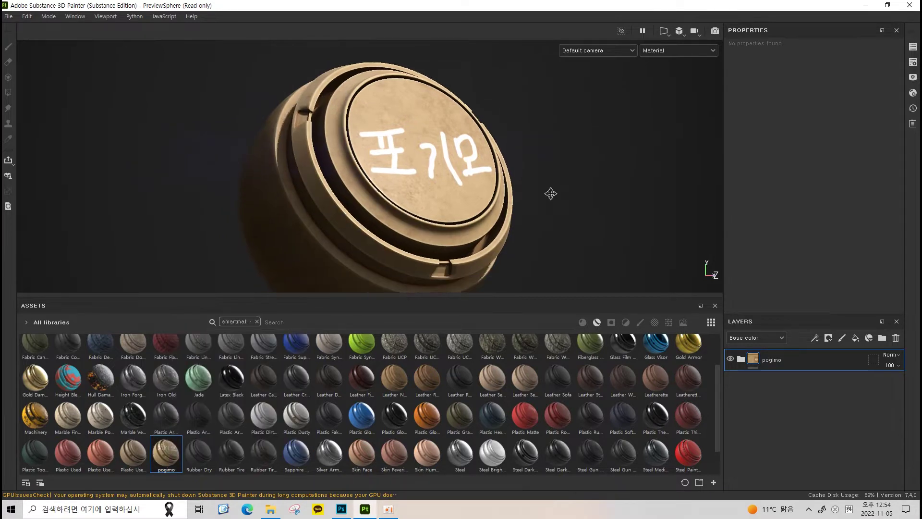
click(832, 360)
key(Delete)
Reapply the pogimo smart material from the shelf to the sphere as a new layer
mouse_move(166, 454)
mouse_down()
mouse_move(737, 385)
mouse_move(770, 368)
mouse_up()
mouse_move(616, 270)
alt+mouse_down()
mouse_move(390, 206)
mouse_move(505, 171)
mouse_move(500, 182)
mouse_move(511, 150)
mouse_move(523, 202)
alt+mouse_up()
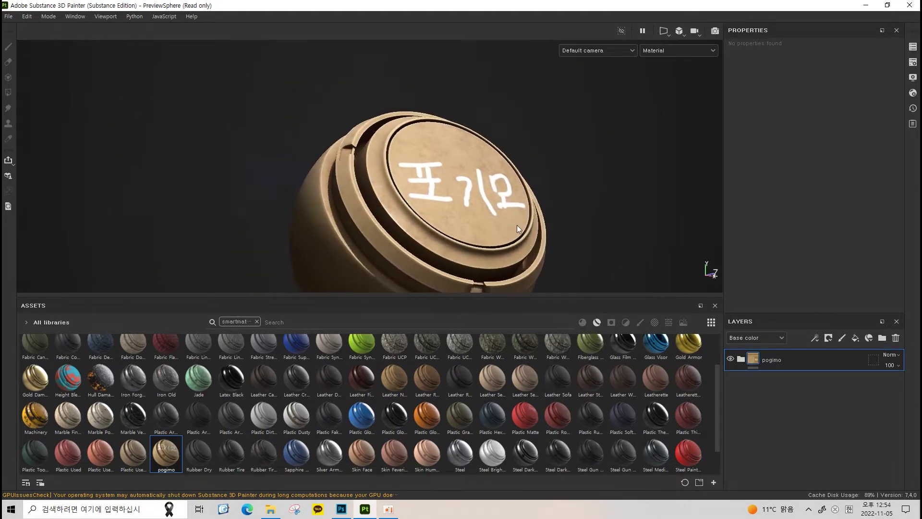
click(8, 16)
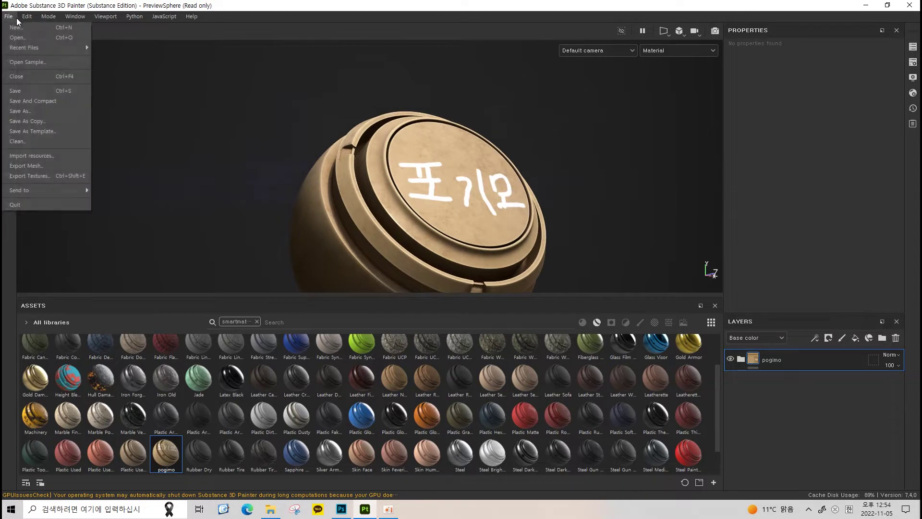
Open the MeetMat sample project, discarding the unsaved sphere changes
click(27, 62)
click(410, 265)
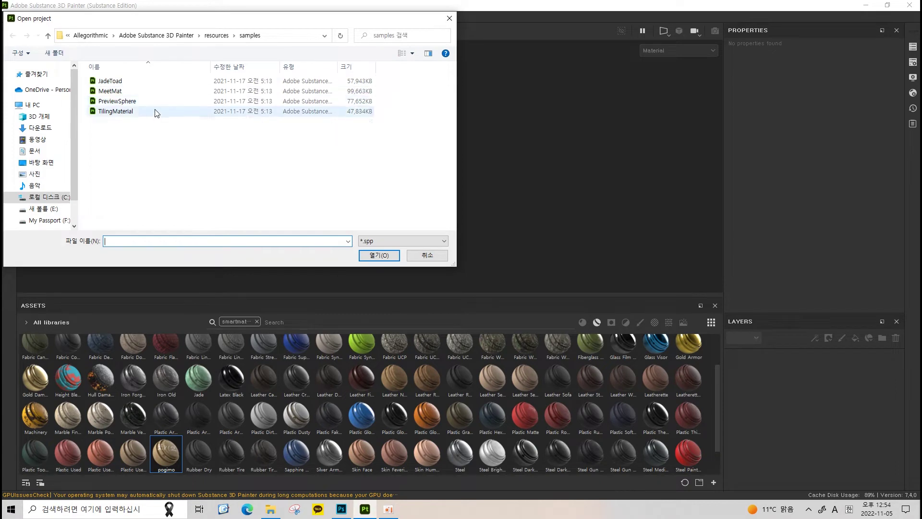
click(160, 96)
double_click(160, 96)
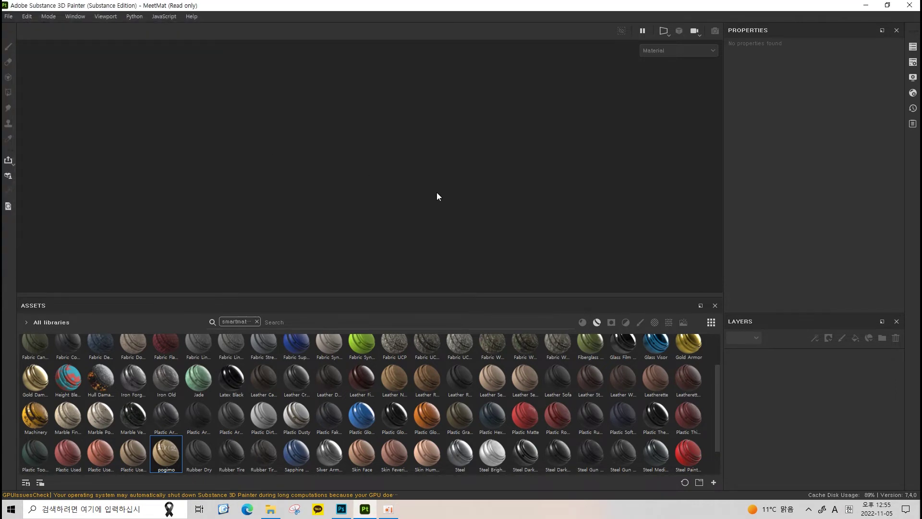
scroll(414, 163, up, 3)
middle_drag(414, 162, 425, 170)
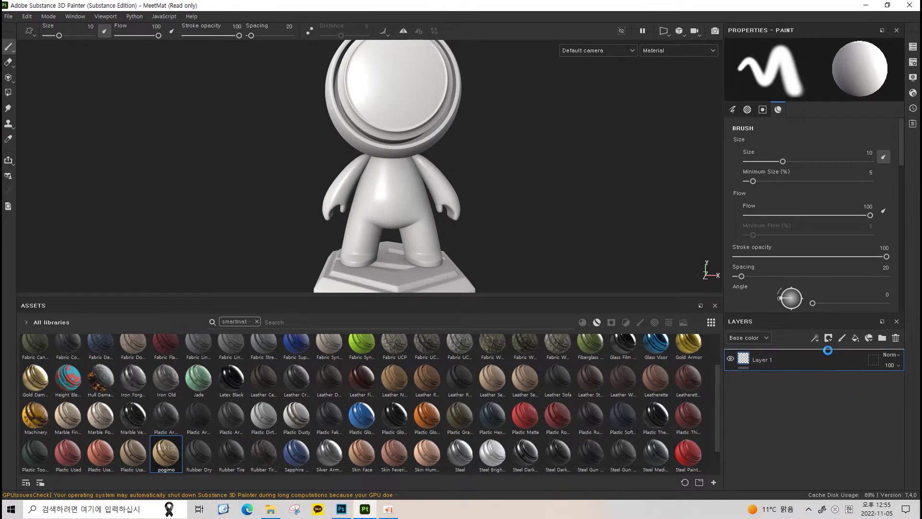
Apply the pogimo smart material to MeetMat and select its painted lettering layer
drag(827, 350, 827, 353)
mouse_move(538, 160)
alt+mouse_down()
mouse_move(341, 166)
mouse_move(378, 121)
alt+mouse_up()
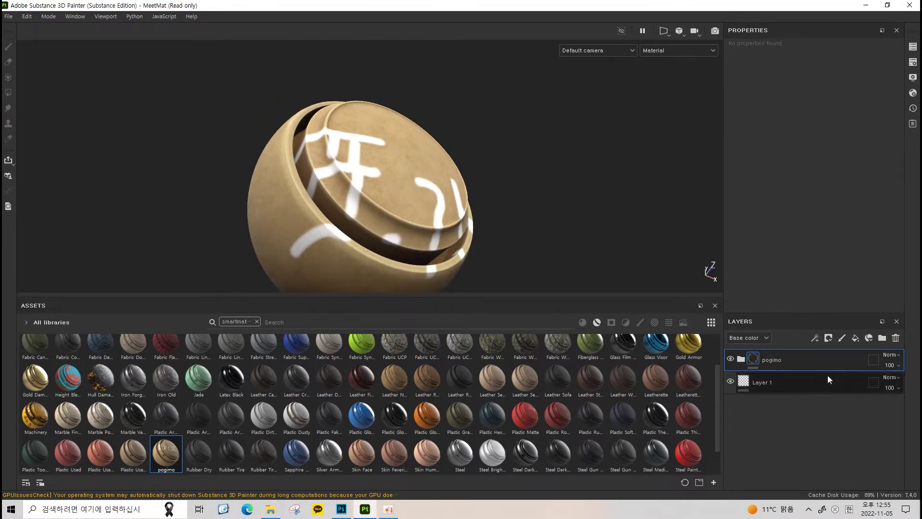
alt+drag(278, 181, 269, 159)
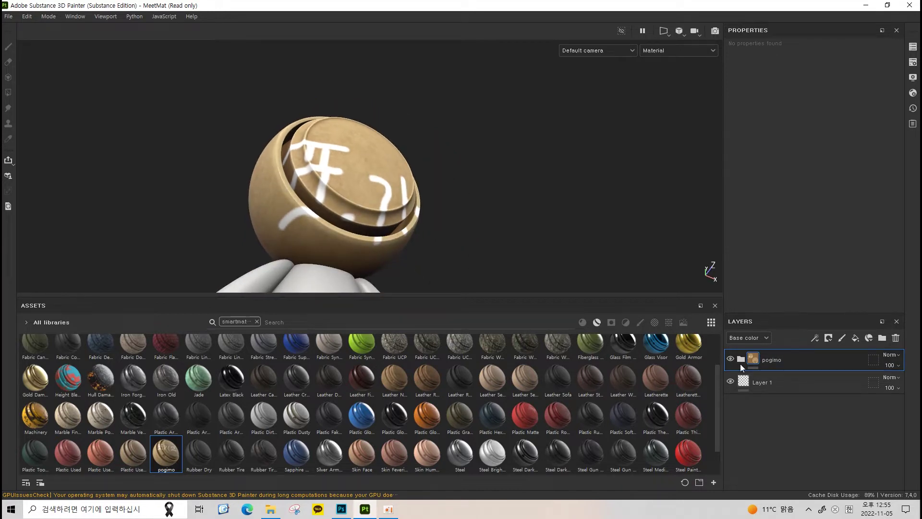
click(741, 360)
click(782, 384)
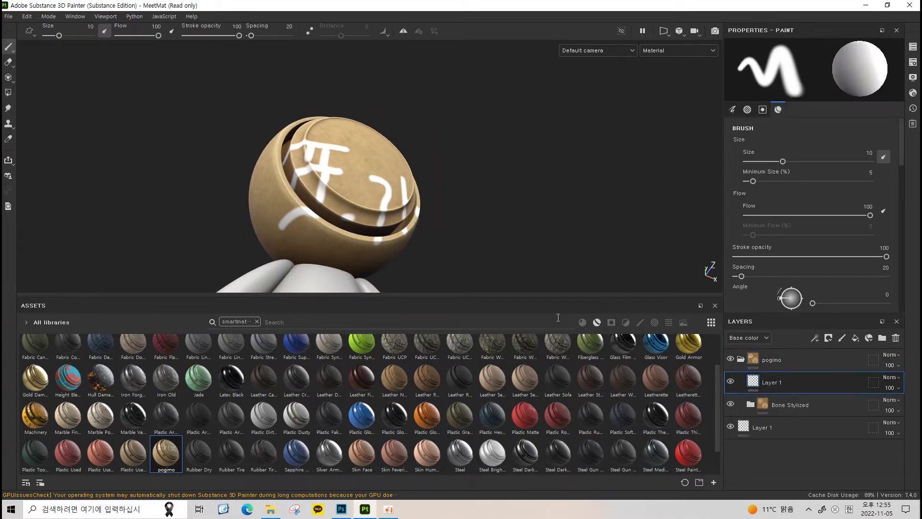
Inspect the head's lettering in 3D and the flat UV view, then hide that layer
alt+drag(438, 153, 461, 213)
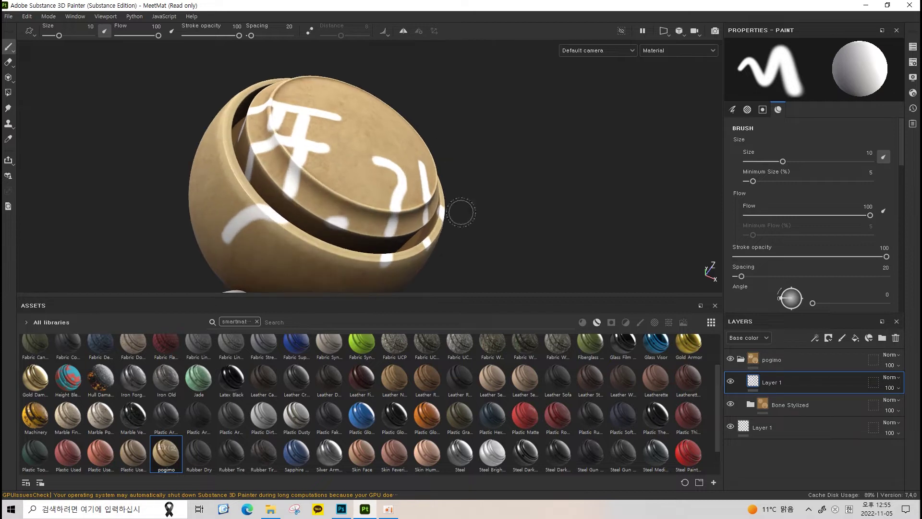
alt+drag(309, 136, 314, 193)
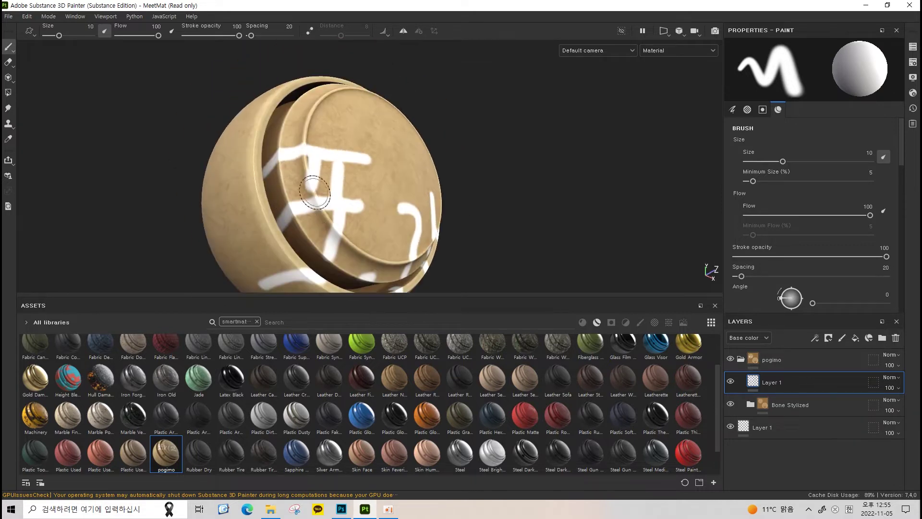
key(F2)
key(F2)
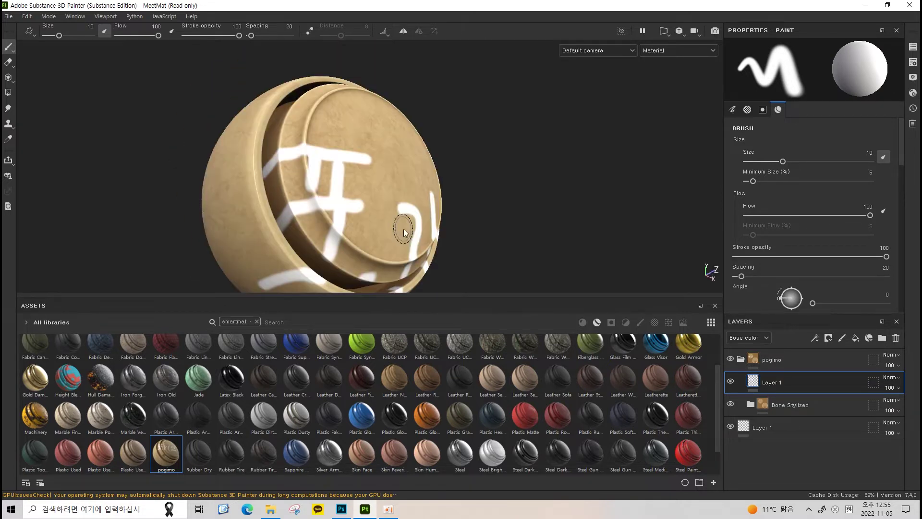
alt+drag(422, 187, 437, 195)
click(731, 382)
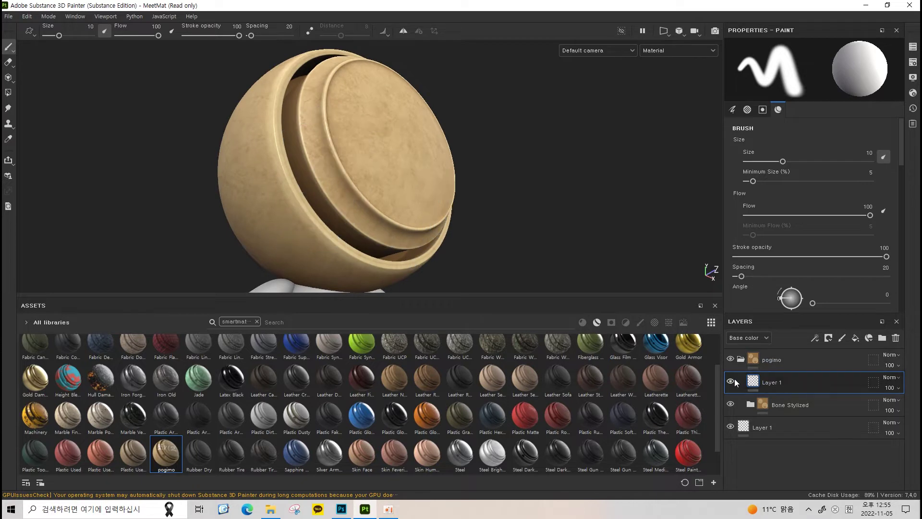
Show the Bone Stylized Dirt layer, review Texture Set Settings, and view the head from several angles
click(731, 382)
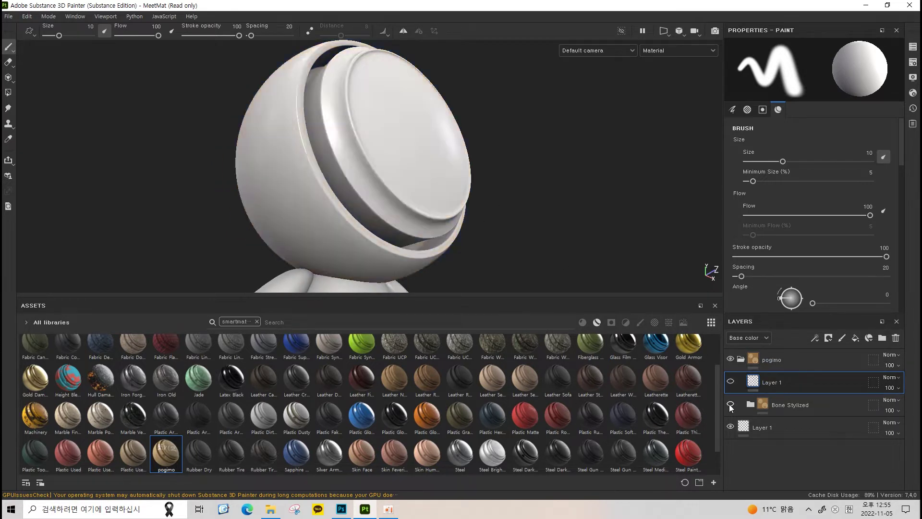
click(750, 404)
click(731, 431)
alt+drag(529, 216, 465, 247)
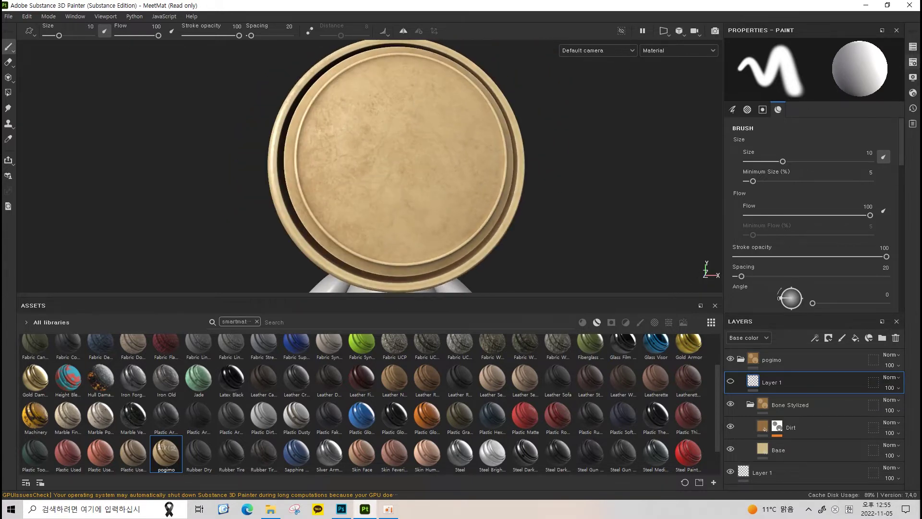
click(913, 61)
scroll(673, 202, down, 5)
scroll(598, 240, down, 3)
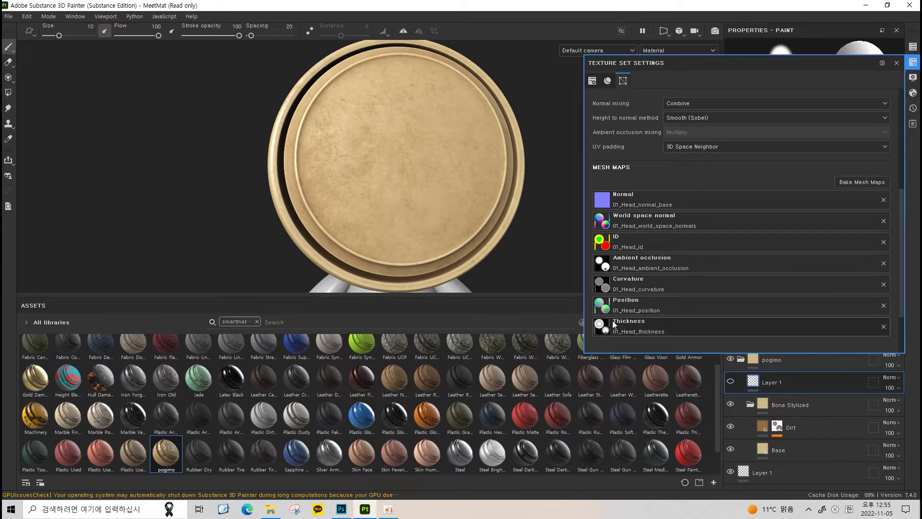
click(896, 63)
mouse_move(505, 177)
alt+mouse_down()
mouse_move(567, 157)
mouse_move(554, 193)
mouse_move(562, 166)
alt+mouse_up()
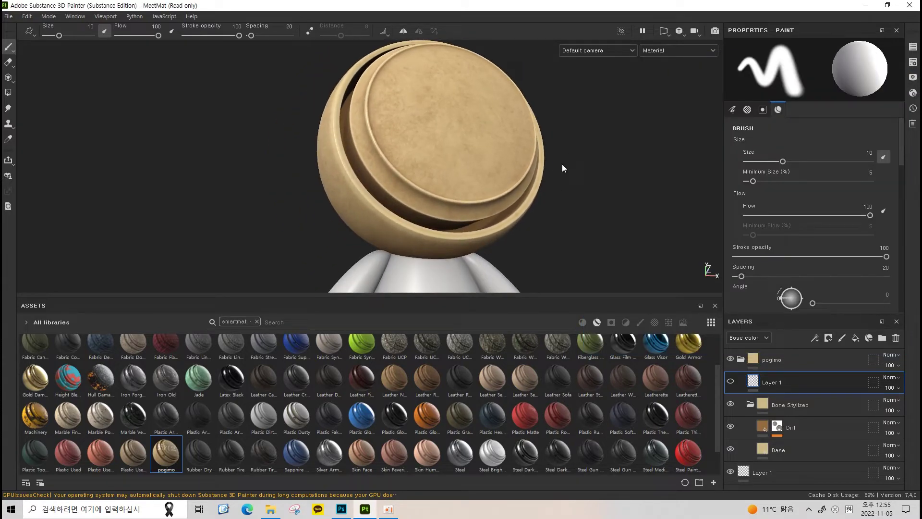
alt+drag(508, 181, 514, 200)
mouse_move(515, 200)
shift+right_down()
mouse_move(569, 192)
mouse_move(546, 190)
shift+right_up()
alt+drag(543, 211, 567, 183)
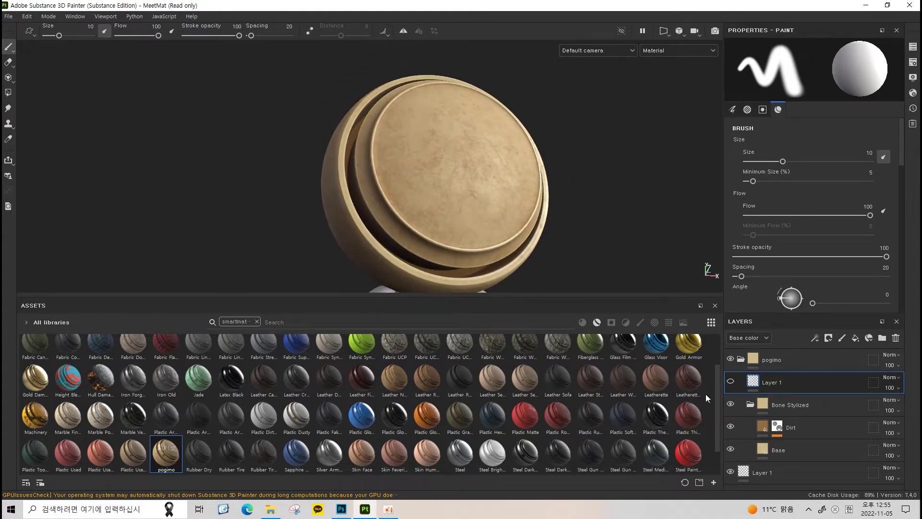
Close the MeetMat project, answer the save prompt, and open the PreviewSphere sample
click(8, 17)
click(29, 72)
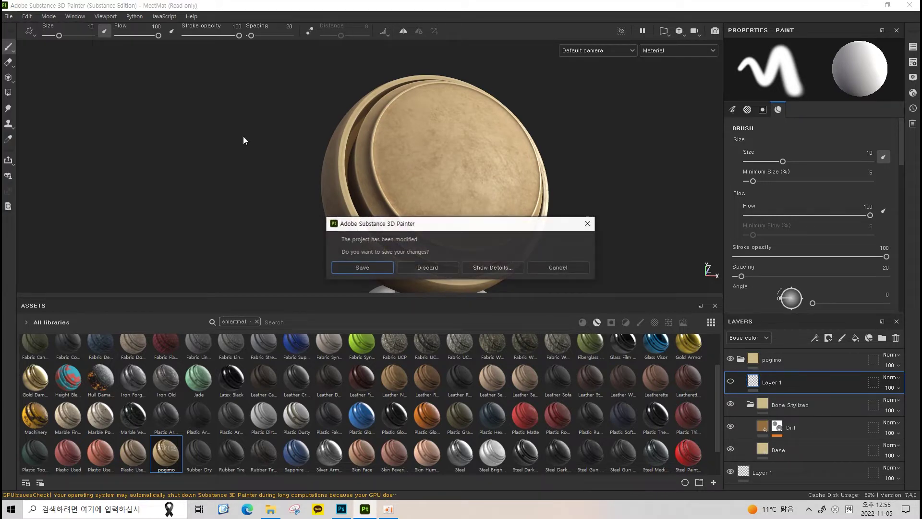
click(442, 267)
key(ctrl+o)
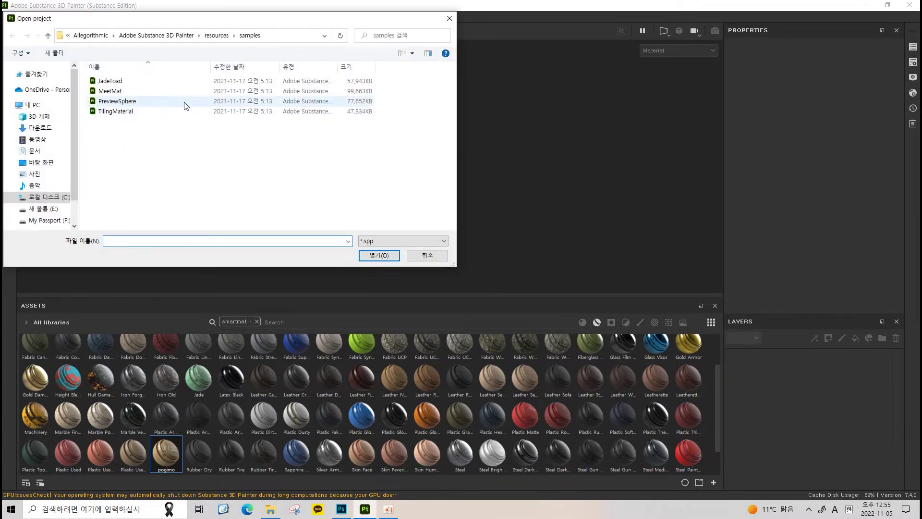
double_click(243, 103)
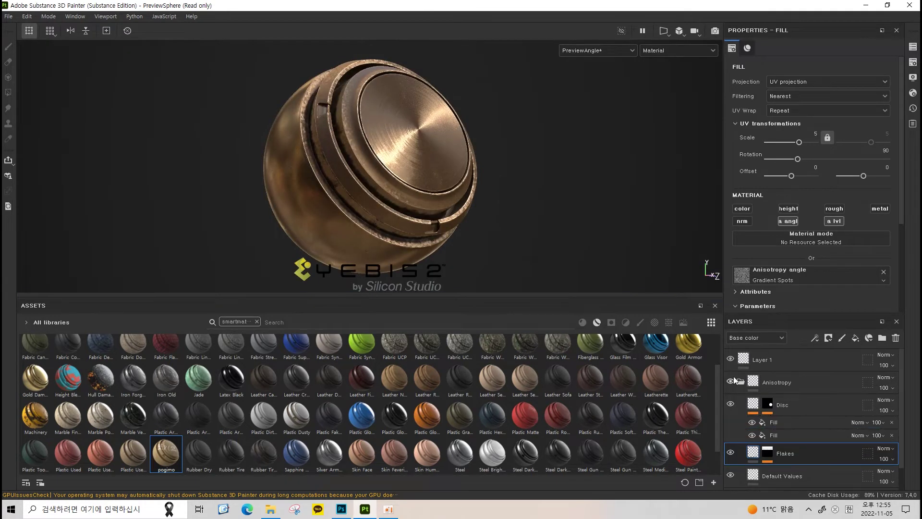
Clear the existing layers and add a fill layer with a saturated red base colour
click(785, 362)
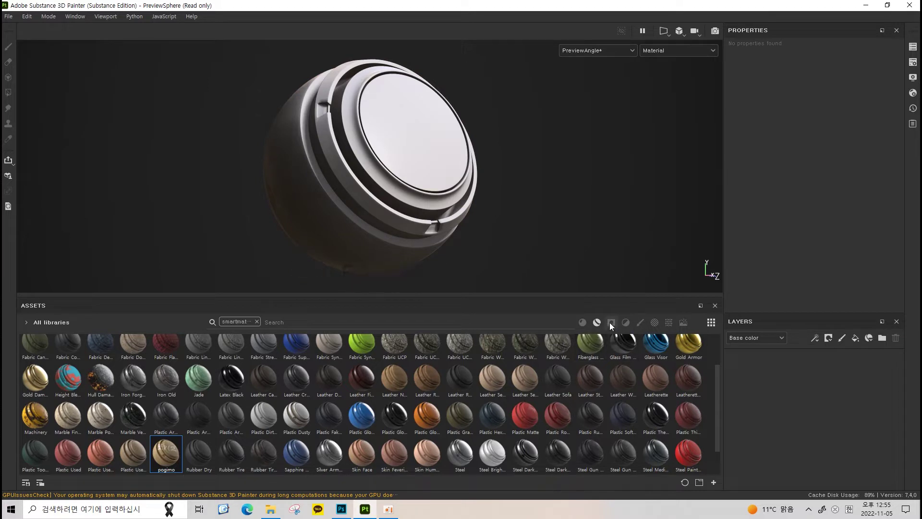
click(257, 322)
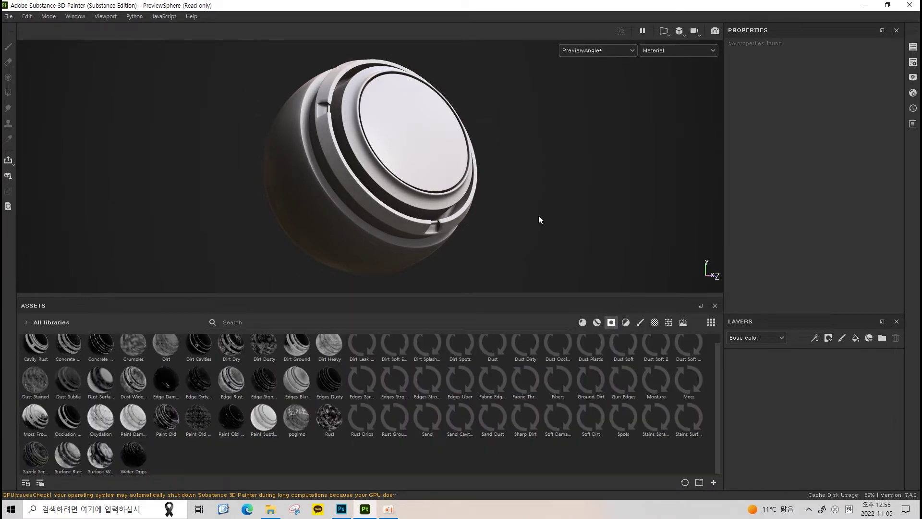
click(855, 337)
click(807, 288)
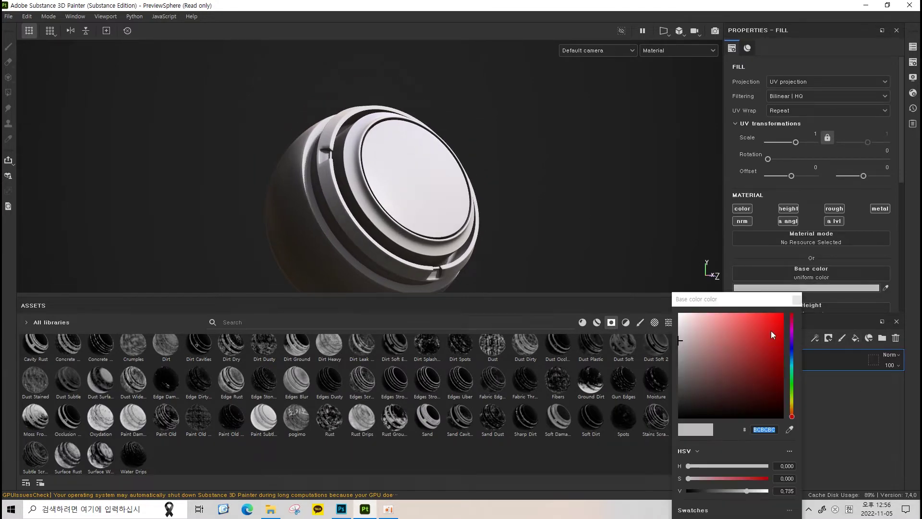
drag(770, 331, 789, 305)
click(802, 378)
Duplicate the red fill, change the copy to blue, and give it a black mask
key(ctrl+d)
click(794, 288)
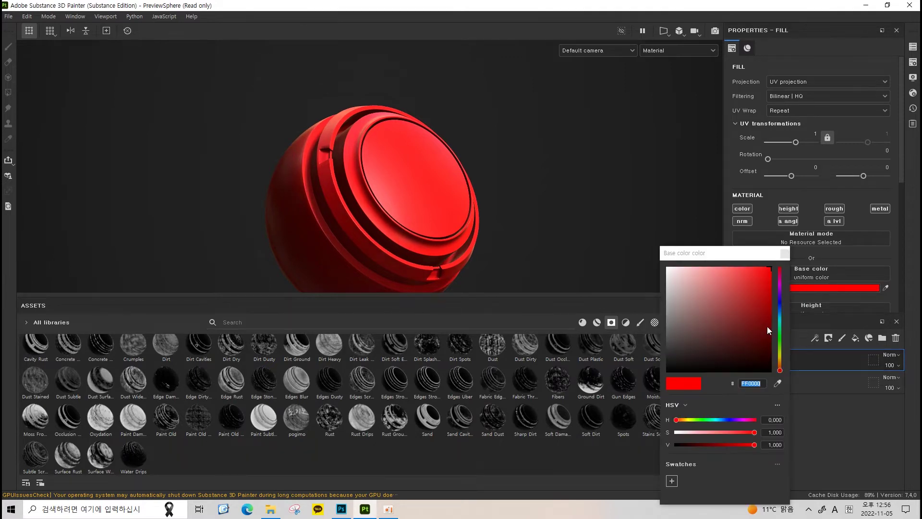
click(780, 298)
click(812, 313)
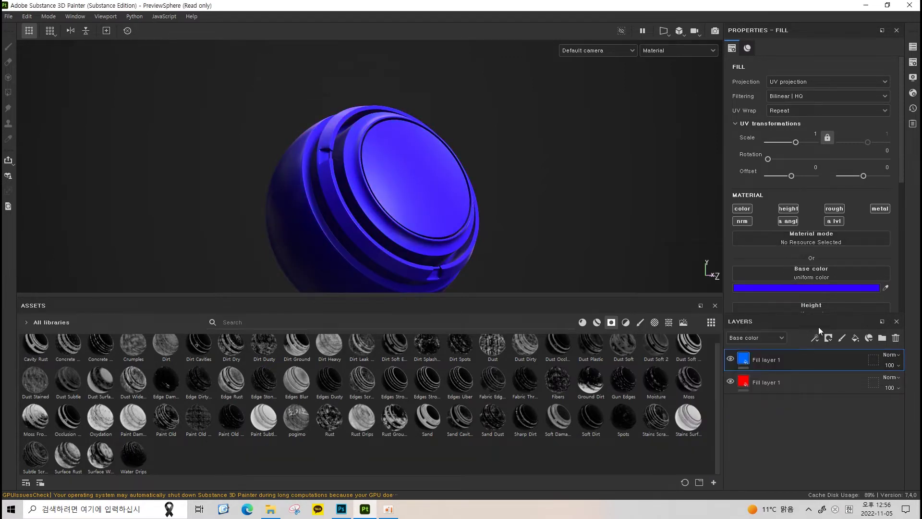
right_click(795, 359)
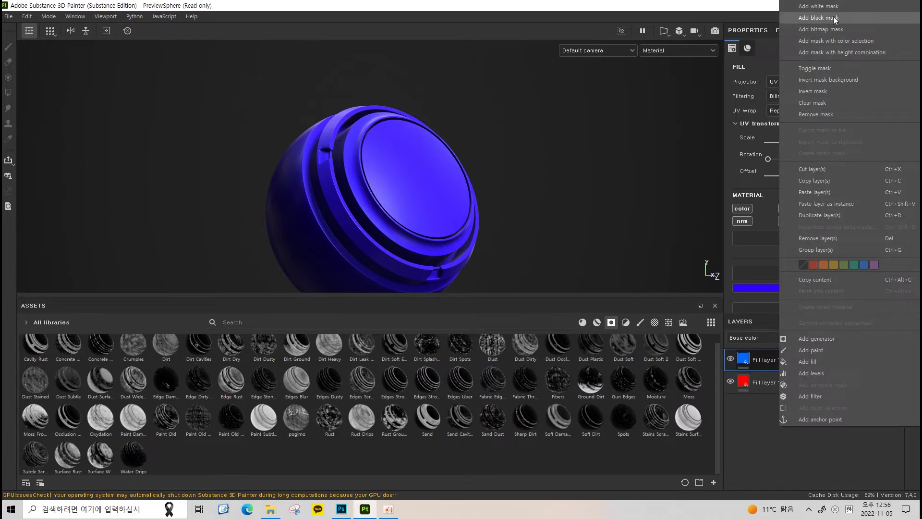
click(836, 18)
Apply the Dust Surface smart mask to Fill layer 1 and add a paint layer inside its mask
alt+drag(532, 185, 466, 201)
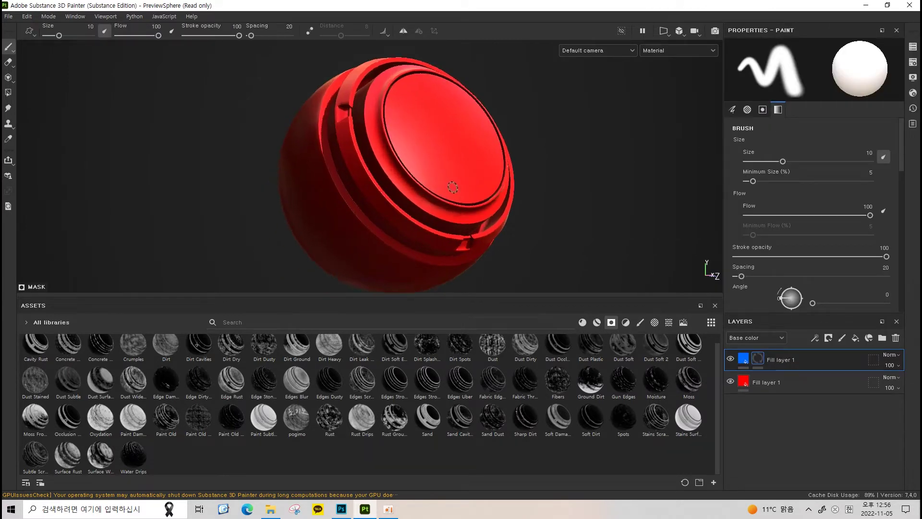
scroll(376, 354, up, 1)
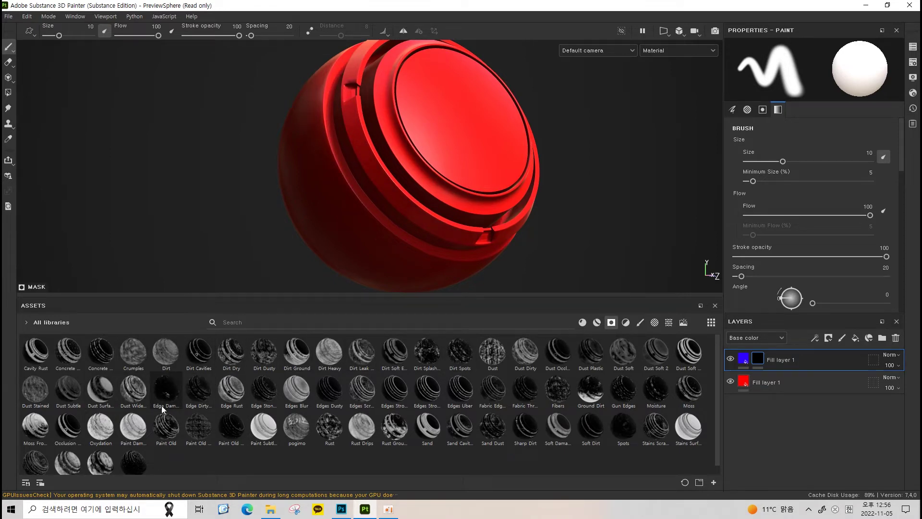
drag(101, 389, 819, 360)
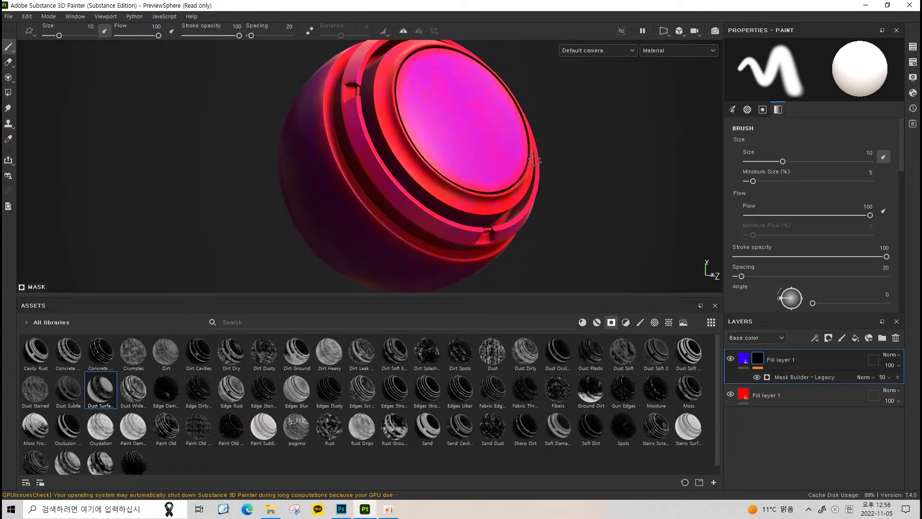
right_click(763, 359)
click(756, 356)
right_click(771, 358)
click(803, 350)
scroll(405, 145, up, 3)
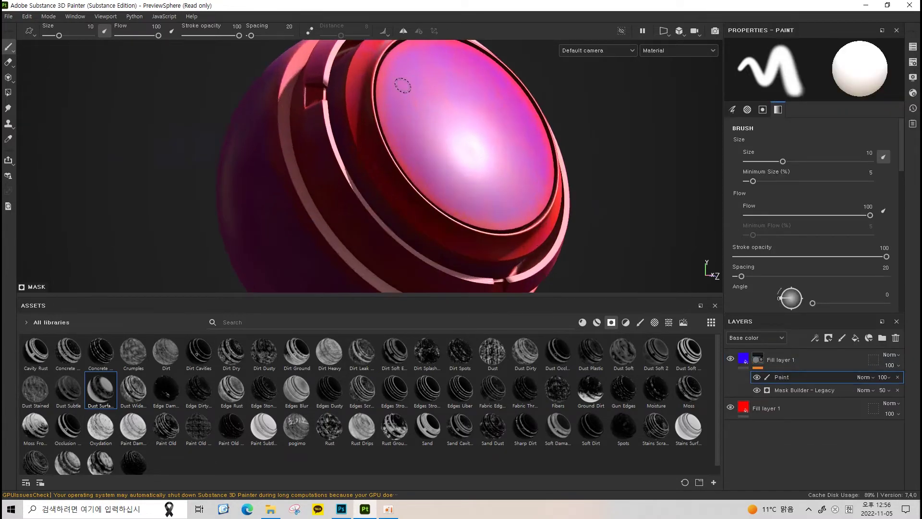
Paint the first two Korean syllables of 'pogimo' into the mask on the sphere's cap
alt+drag(405, 144, 399, 157)
drag(358, 132, 451, 116)
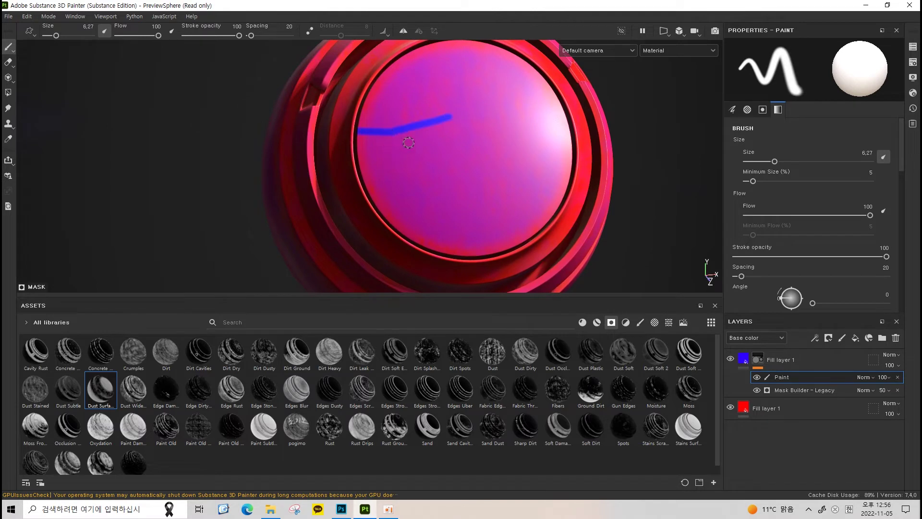
key(ctrl+z)
drag(392, 136, 430, 126)
drag(388, 183, 451, 177)
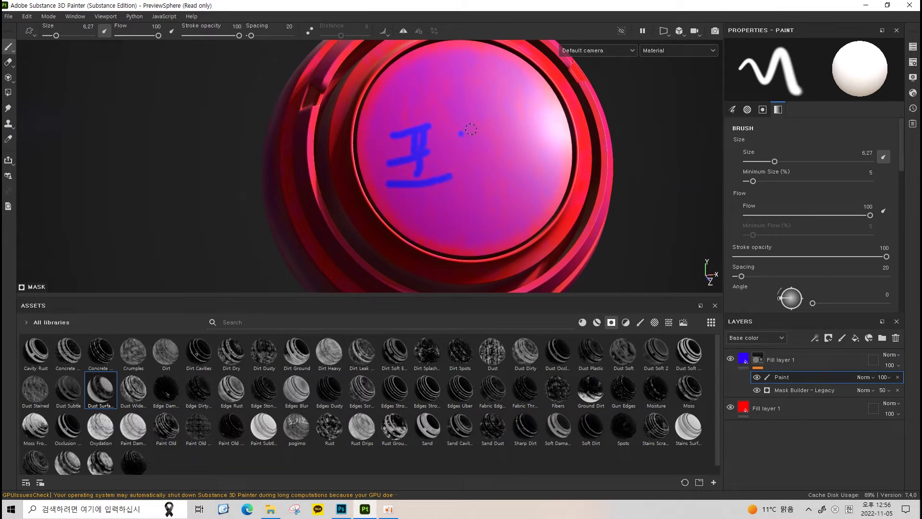
drag(459, 137, 473, 168)
drag(503, 101, 507, 169)
Paint the third Korean syllable, then view the whole lettered sphere
mouse_move(534, 120)
mouse_down()
mouse_move(534, 144)
mouse_move(560, 137)
mouse_up()
mouse_move(557, 139)
mouse_down()
mouse_move(535, 139)
mouse_move(545, 165)
mouse_up()
drag(514, 168, 581, 168)
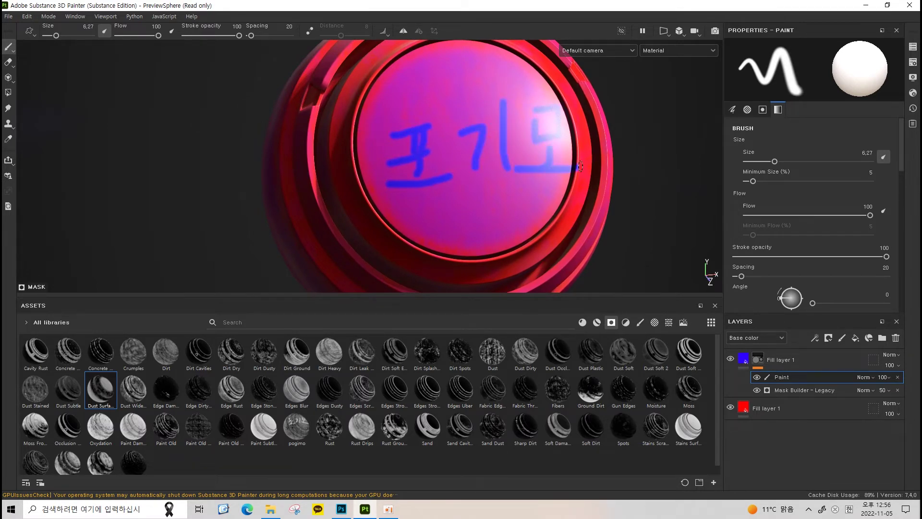
alt+drag(402, 208, 403, 192)
click(794, 371)
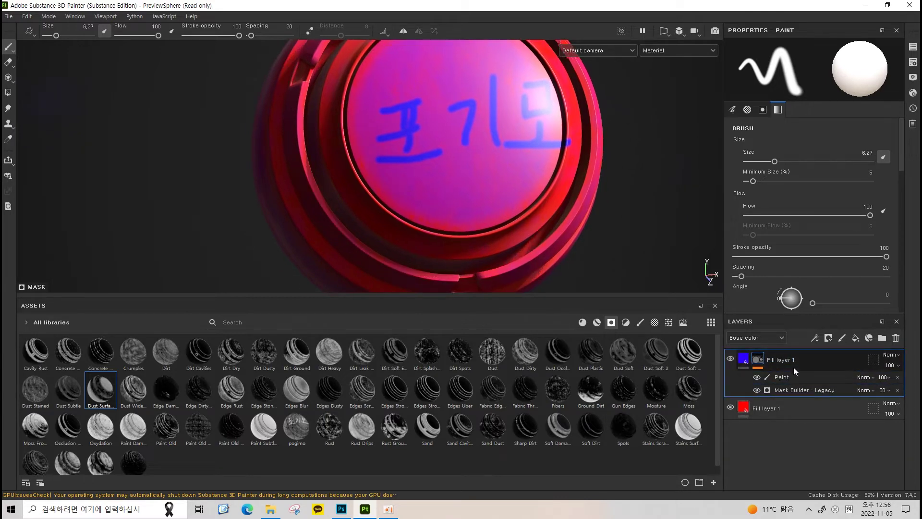
alt+drag(536, 235, 336, 130)
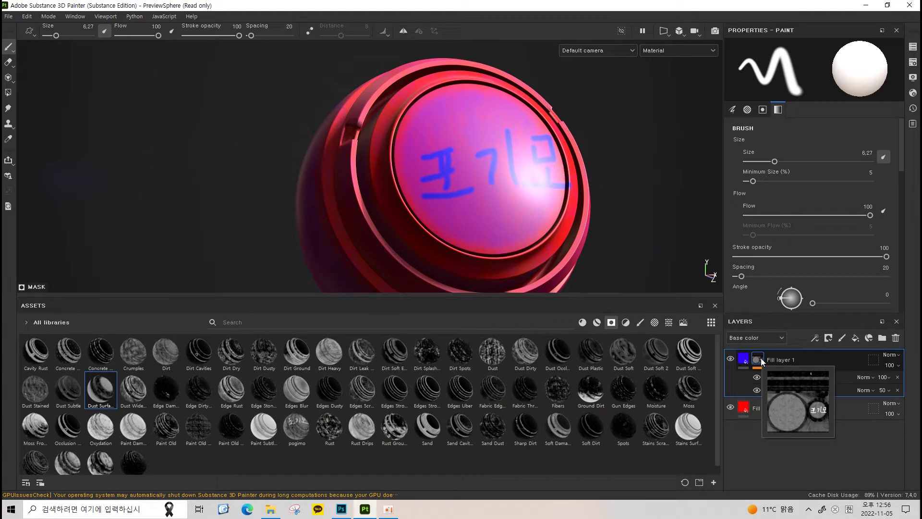
Save Fill layer 1's mask as a new smart mask named pogimo
right_click(762, 360)
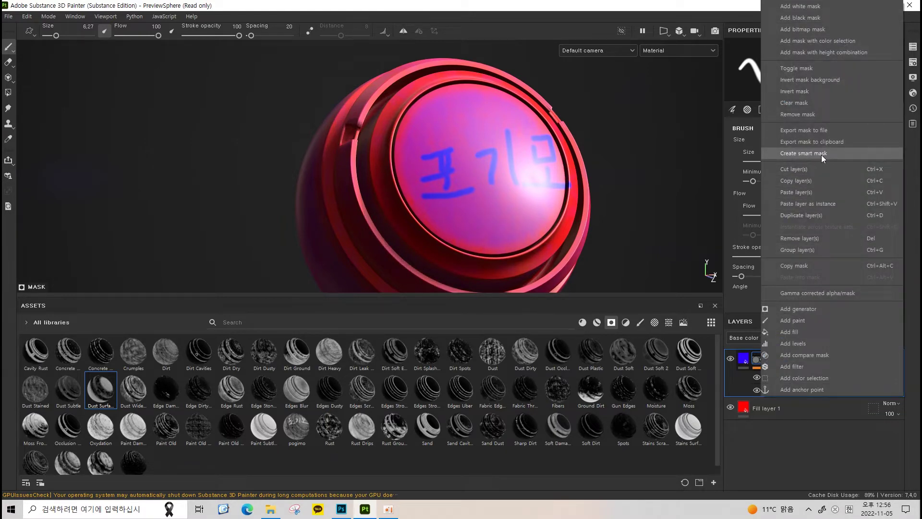
click(821, 155)
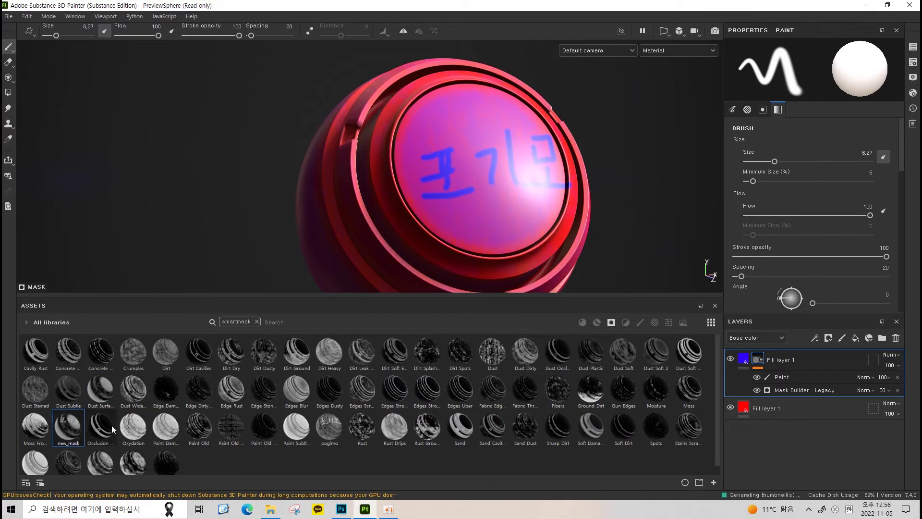
mouse_move(68, 428)
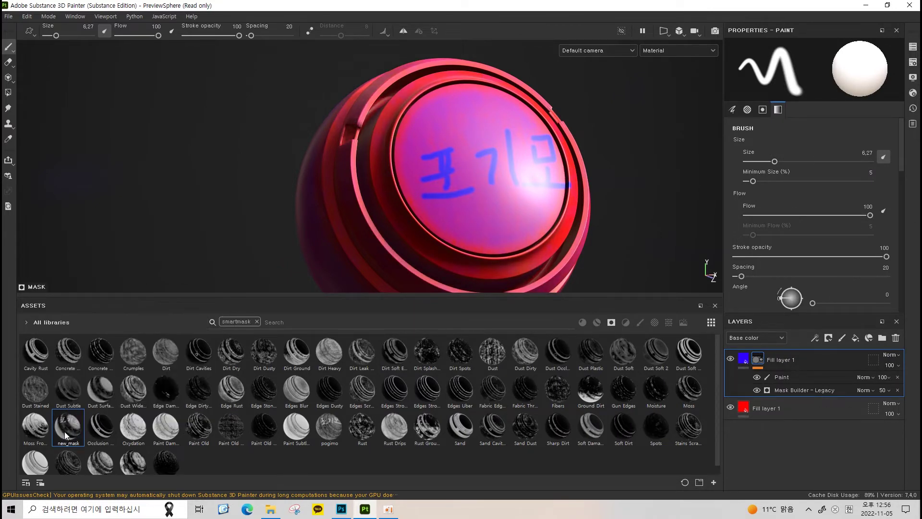
right_click(64, 432)
double_click(121, 431)
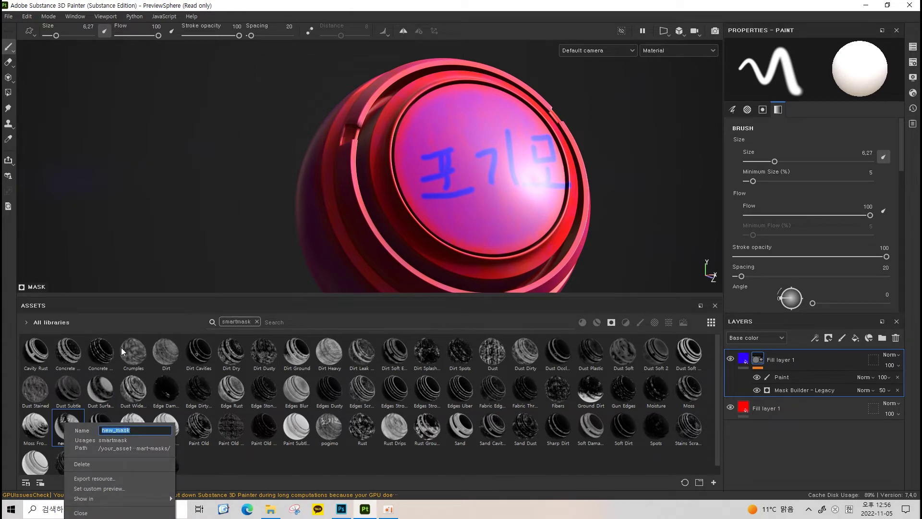
text(pogim)
text(o)
key(Return)
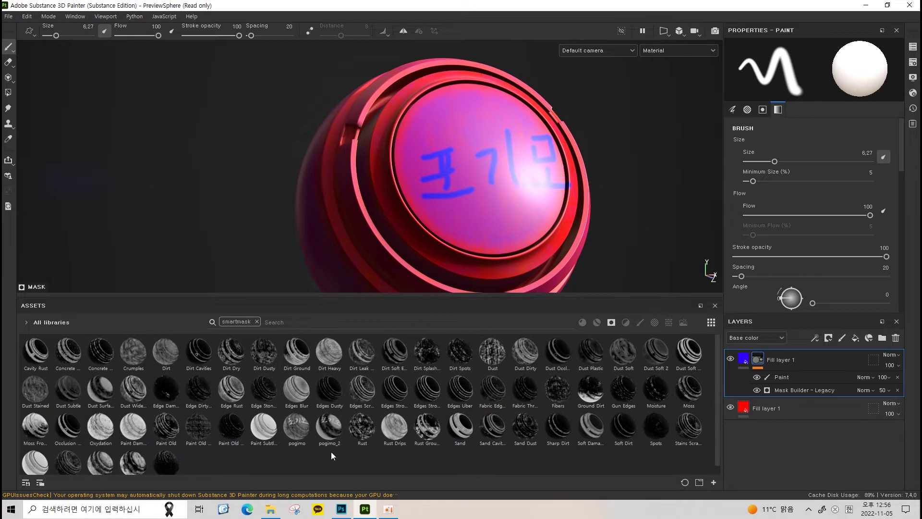
With the shelf filtered to smart masks, delete the old pogimo mask and rename pogimo_2 to pogimo
click(256, 320)
click(615, 325)
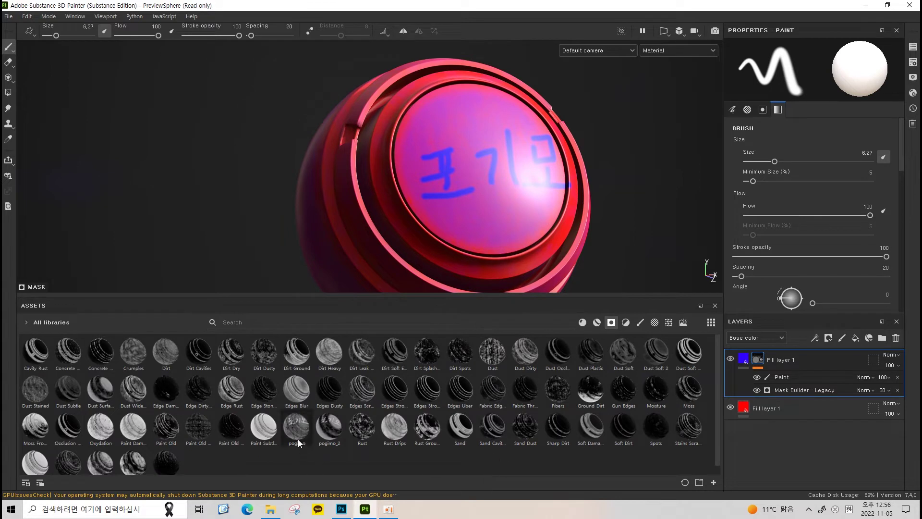
right_click(317, 425)
right_click(302, 421)
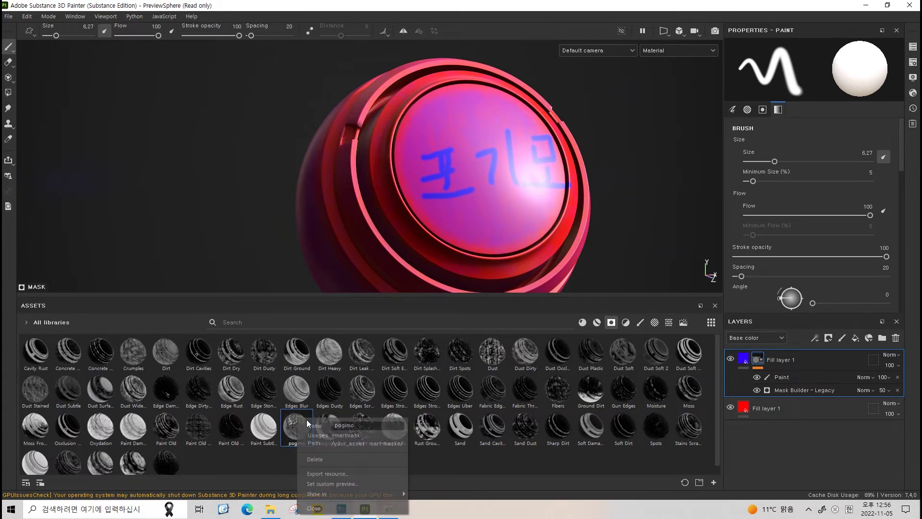
click(326, 460)
right_click(315, 430)
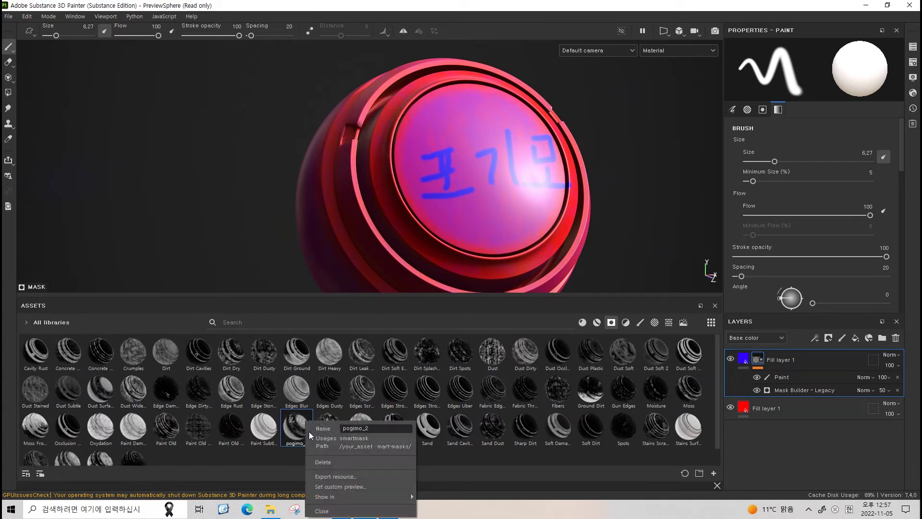
key(BackSpace)
key(BackSpace)
click(283, 444)
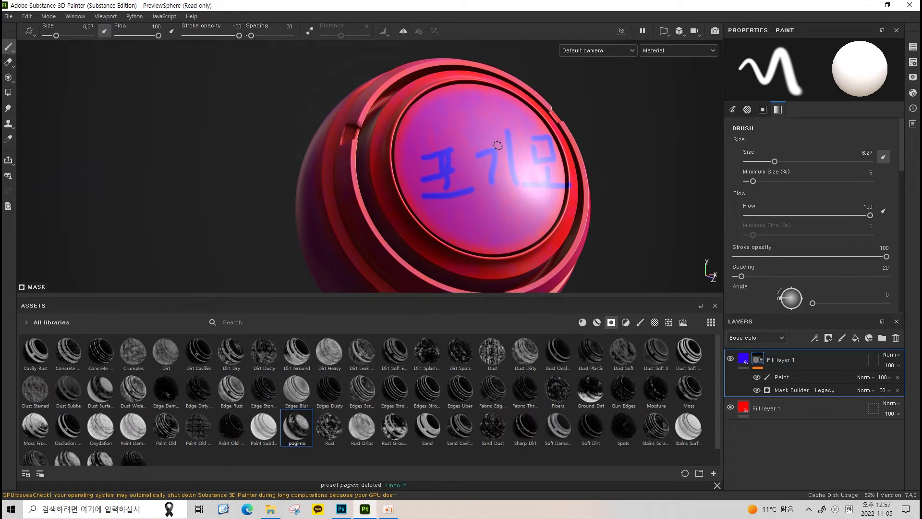
Add a new fill layer, delete the blue text layer, and set the new base colour to 000000
click(855, 338)
click(794, 379)
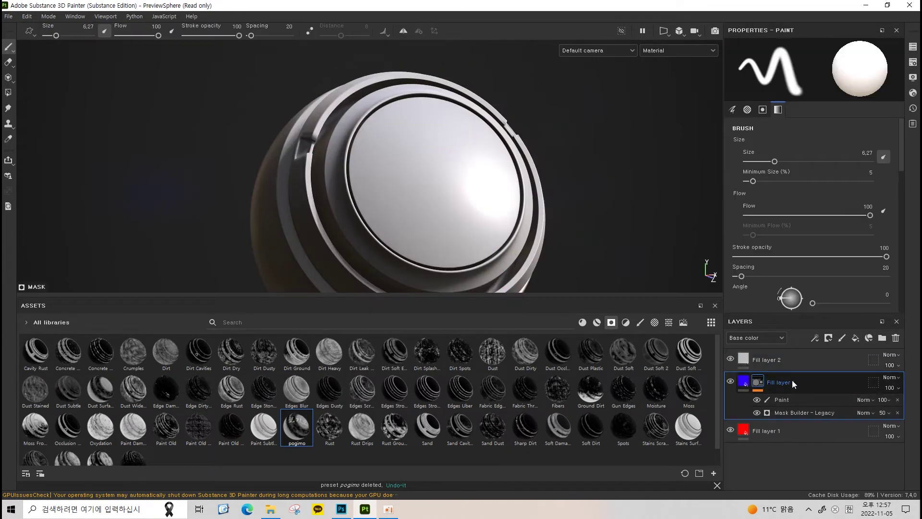
key(Delete)
click(821, 287)
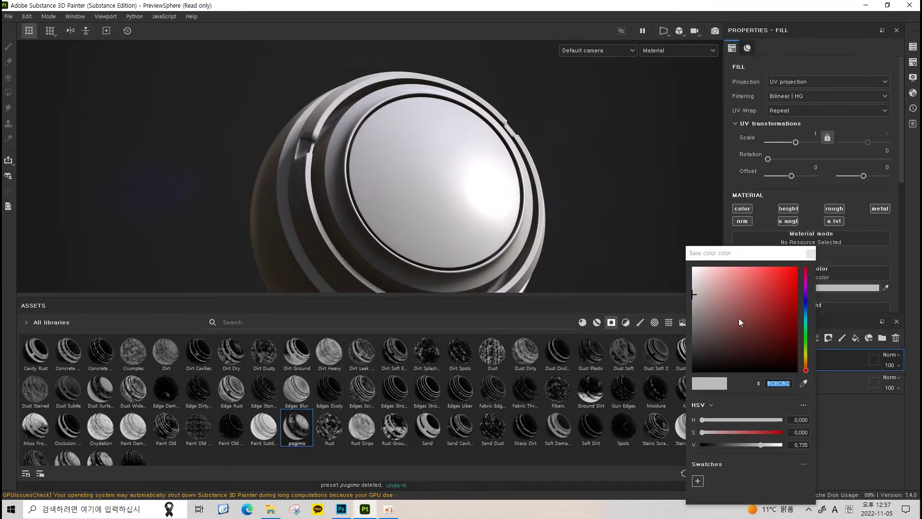
text(FFFFFF)
key(Return)
text(000000)
key(Return)
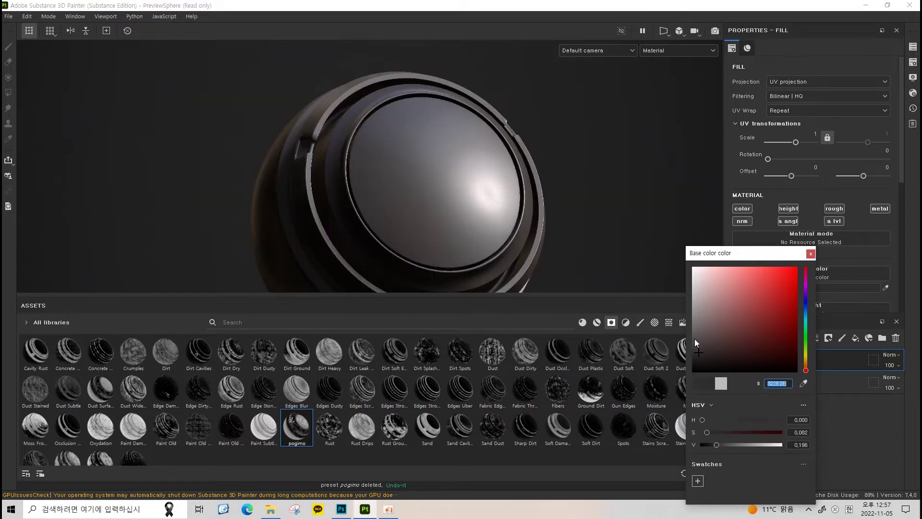
click(811, 254)
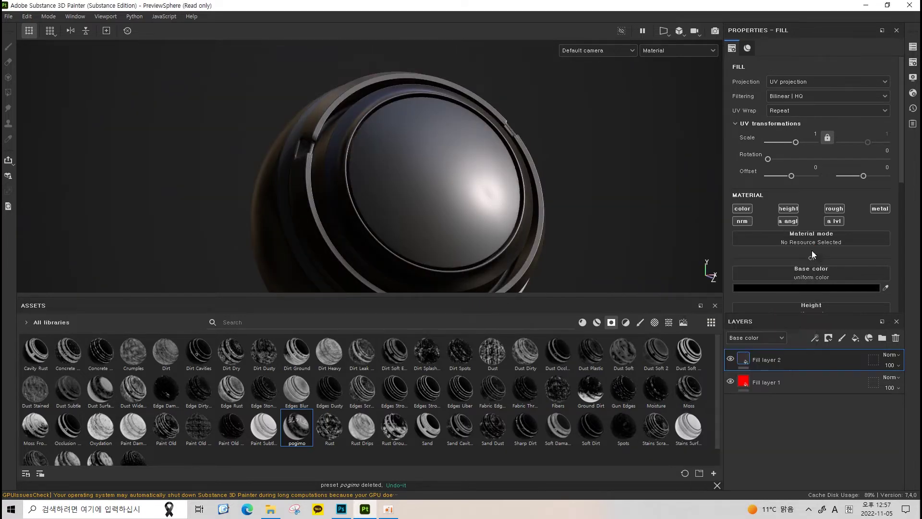
Give Fill layer 2 a black mask carrying the pogimo smart mask, then orbit to view the lettering
right_click(774, 359)
click(831, 18)
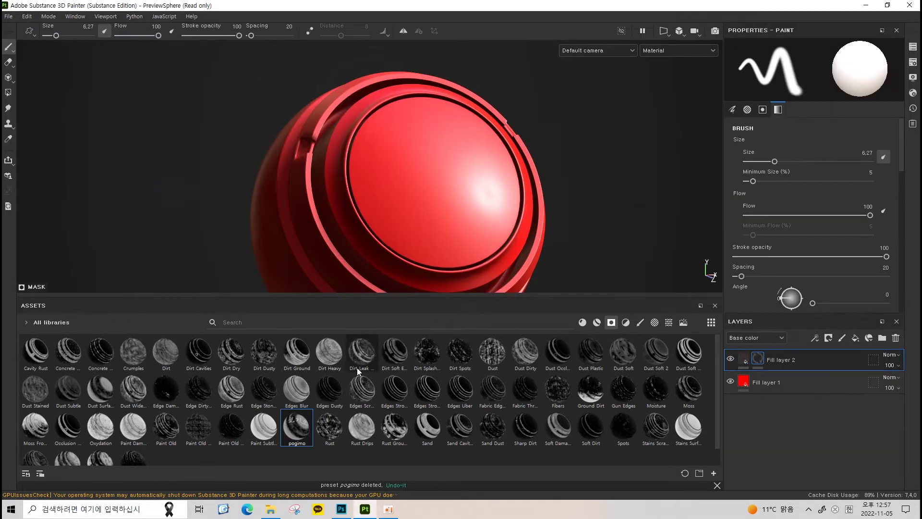
drag(297, 426, 791, 359)
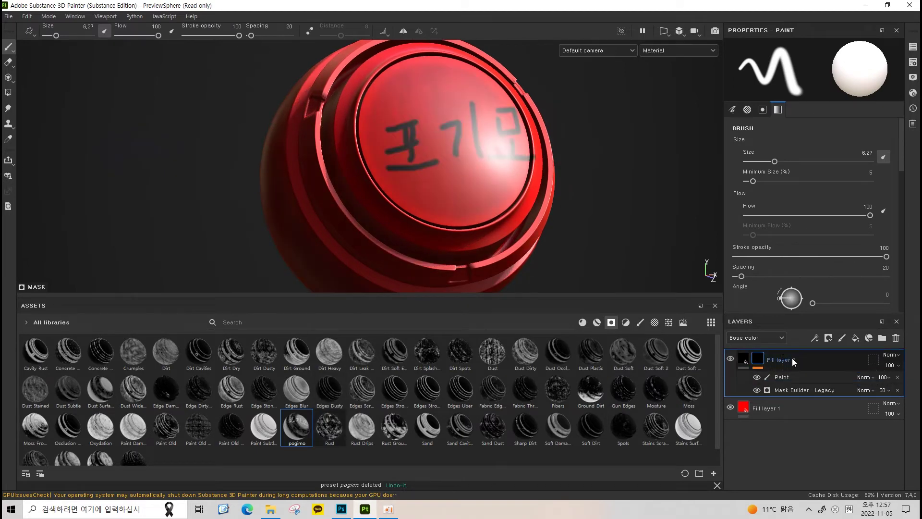
alt+drag(375, 159, 503, 138)
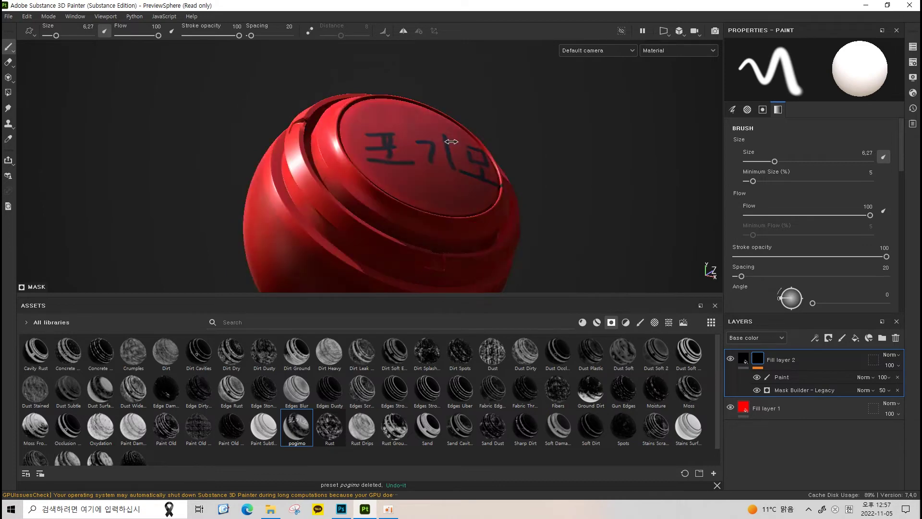
mouse_move(503, 137)
alt+mouse_down()
mouse_move(537, 186)
mouse_move(541, 173)
alt+mouse_up()
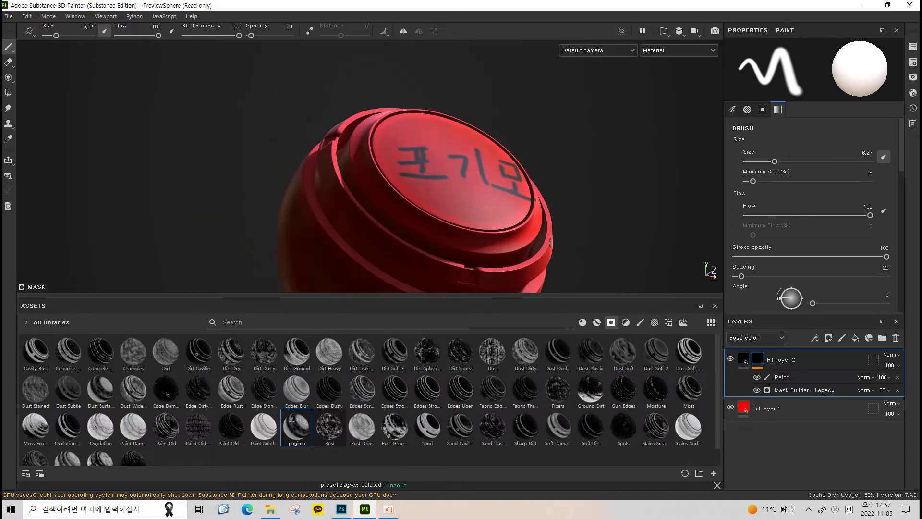
click(595, 327)
mouse_move(544, 227)
alt+mouse_down()
mouse_move(504, 175)
mouse_move(515, 174)
alt+mouse_up()
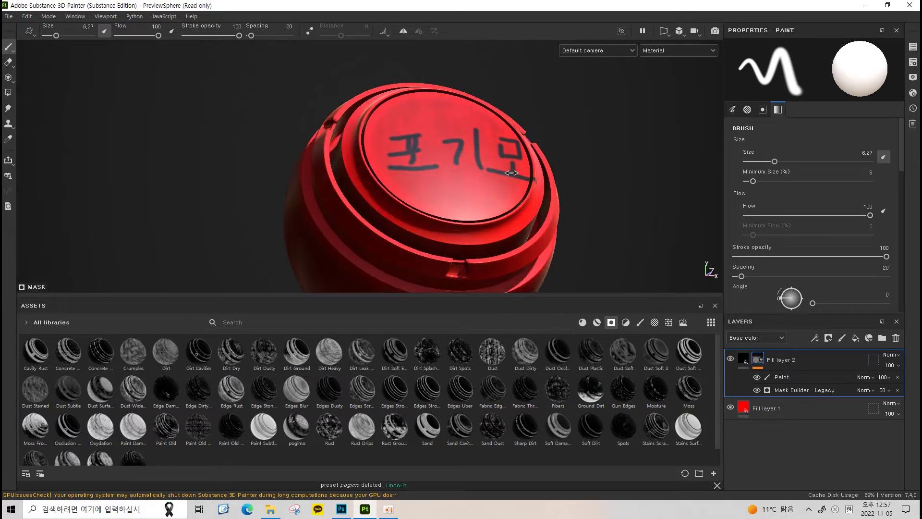
shift+right_drag(514, 174, 530, 178)
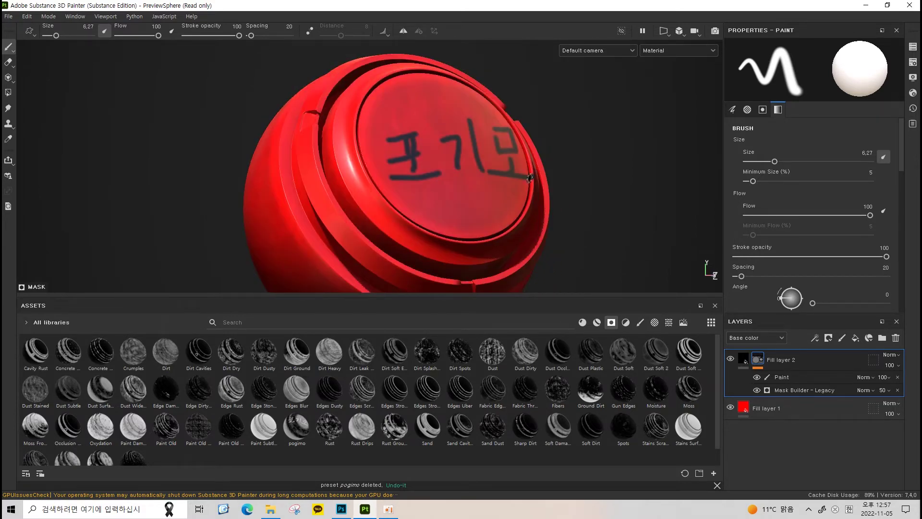
click(742, 359)
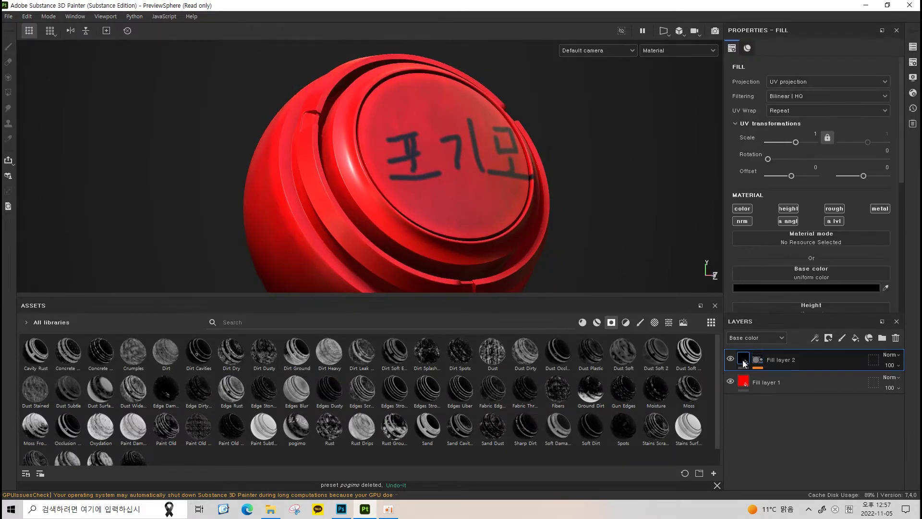
Switch the Assets shelf filter from Smart masks to Smart materials
right_click(744, 360)
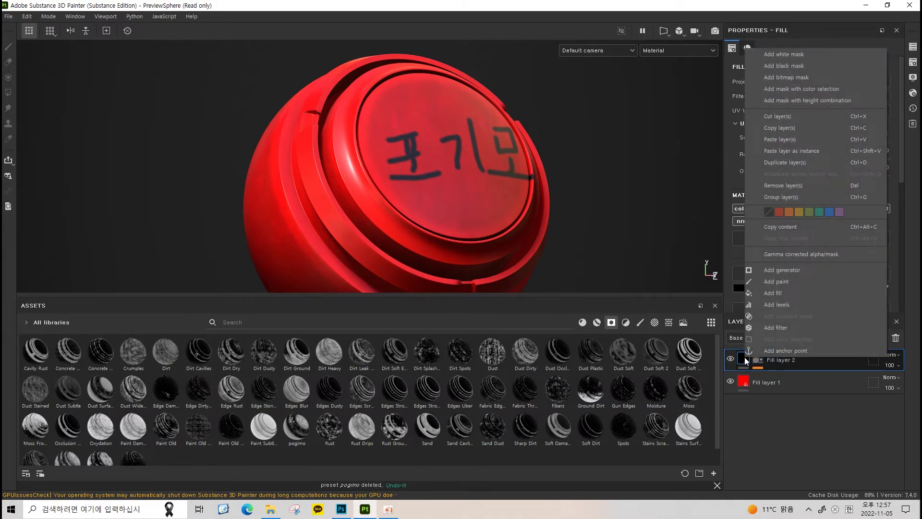
key(Escape)
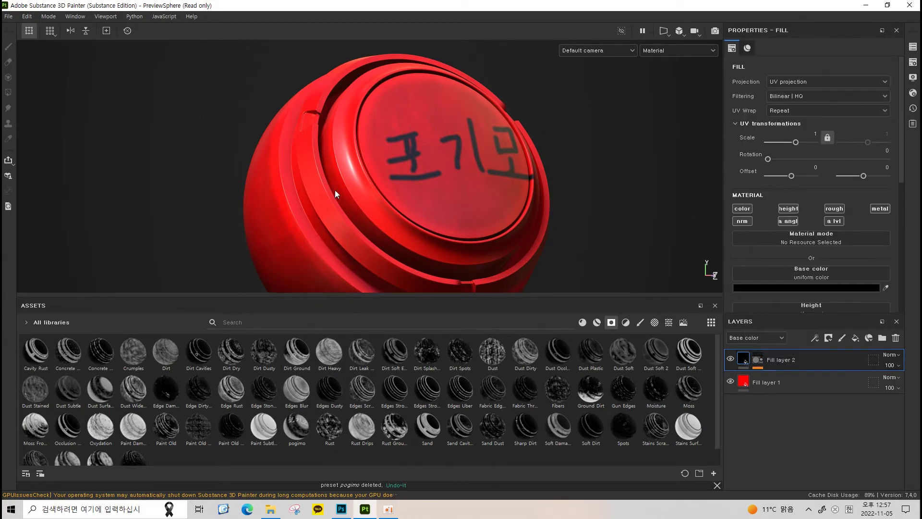
alt+drag(322, 216, 399, 216)
mouse_move(463, 248)
alt+mouse_down()
mouse_move(465, 179)
mouse_move(471, 214)
mouse_move(477, 200)
mouse_move(545, 292)
alt+mouse_up()
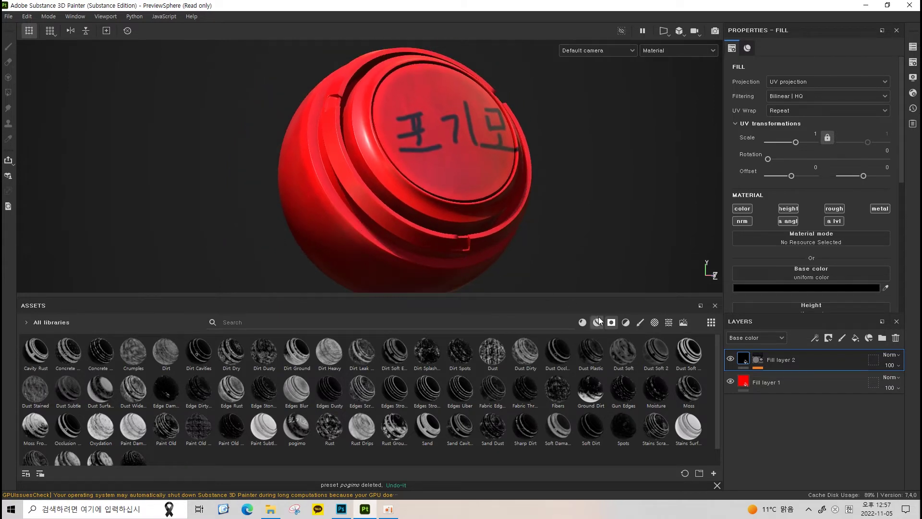
click(598, 322)
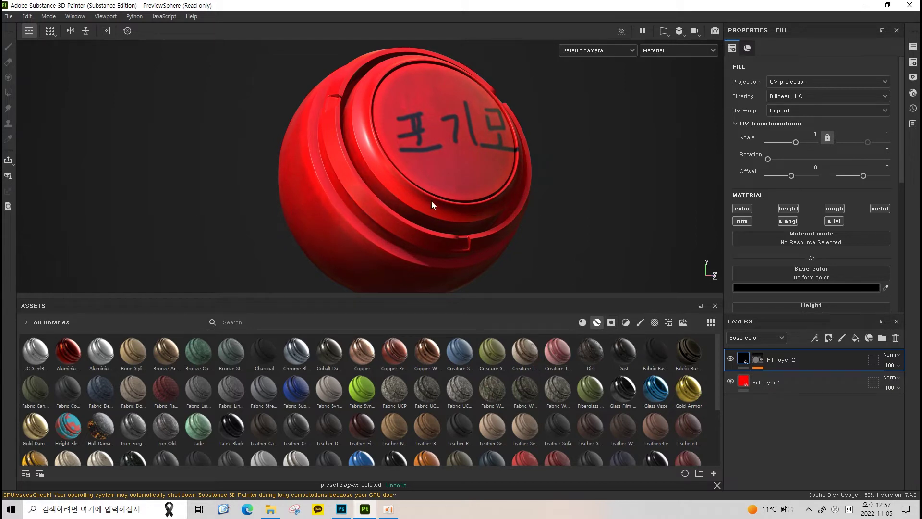
alt+drag(482, 222, 495, 217)
Export the pogimo smart material as a resource into the Desktop (바탕 화면) folder
click(611, 321)
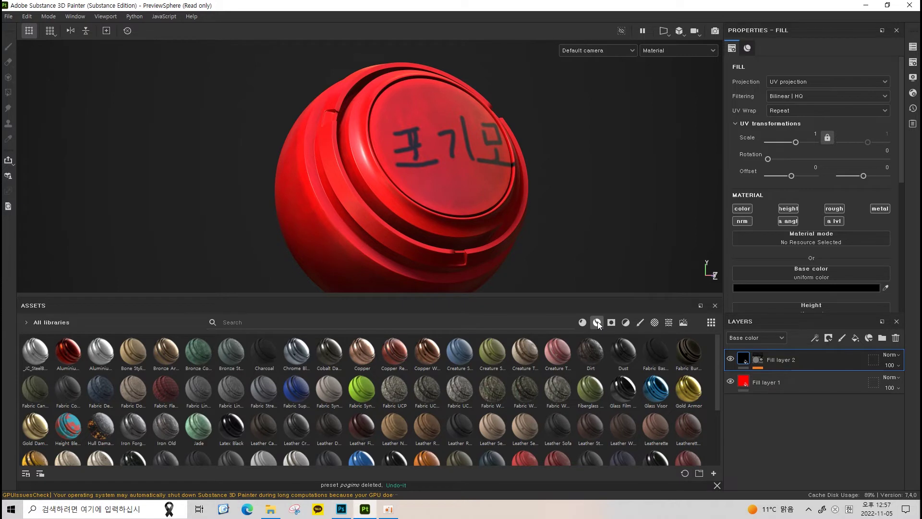
mouse_move(276, 222)
alt+mouse_down()
mouse_move(422, 179)
mouse_move(411, 175)
mouse_move(442, 268)
alt+mouse_up()
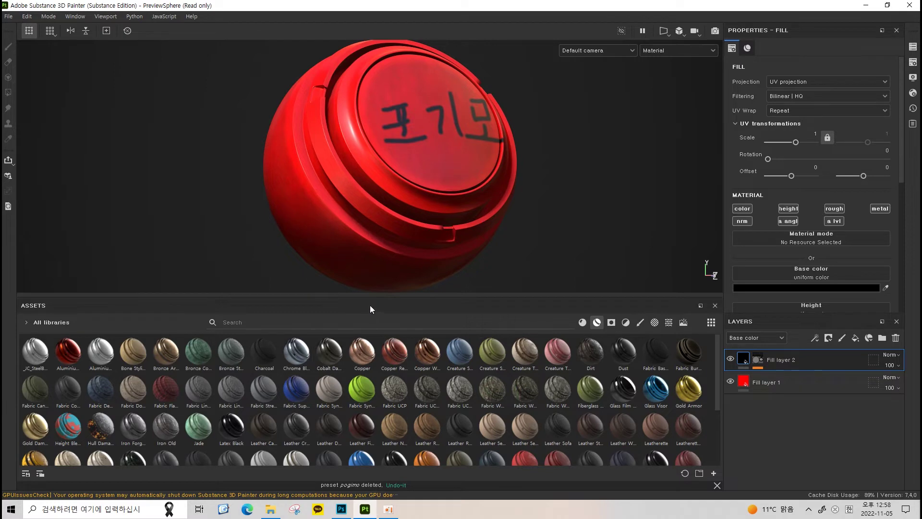
alt+drag(327, 283, 260, 267)
scroll(573, 402, down, 3)
mouse_move(166, 410)
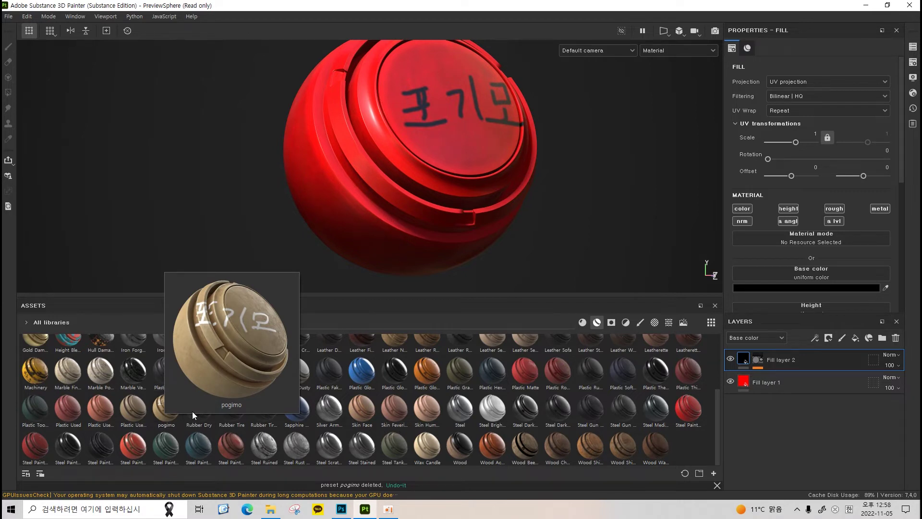
right_click(172, 414)
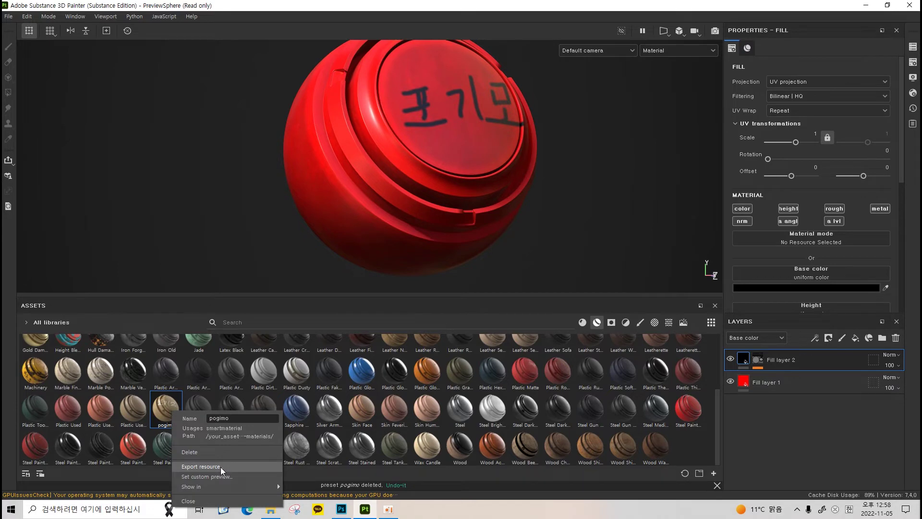
click(222, 468)
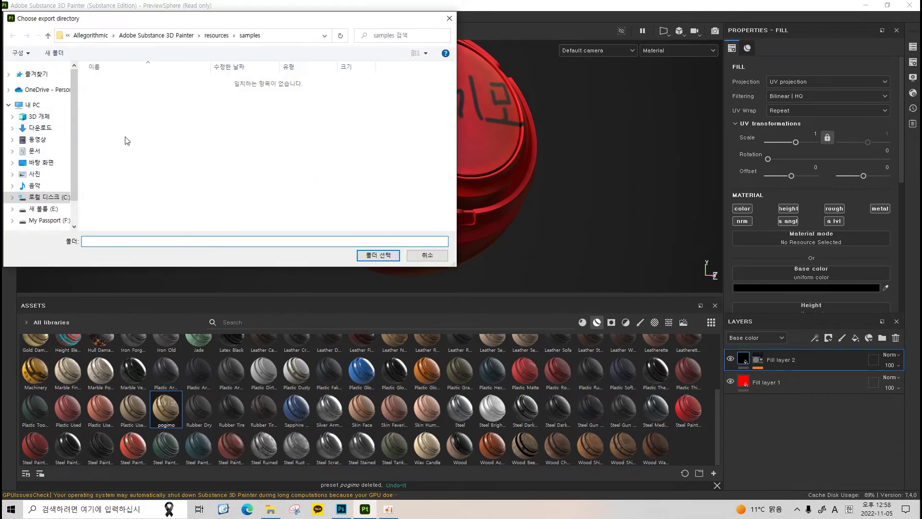
click(42, 162)
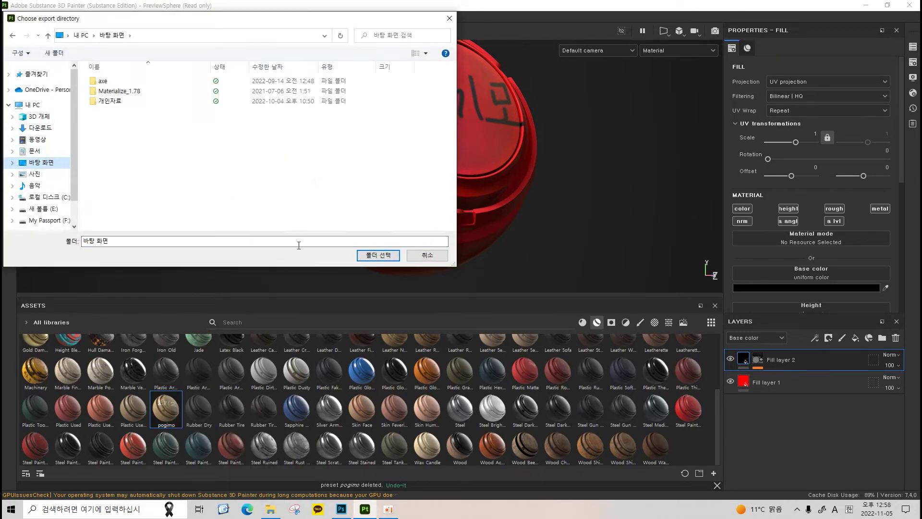
click(371, 256)
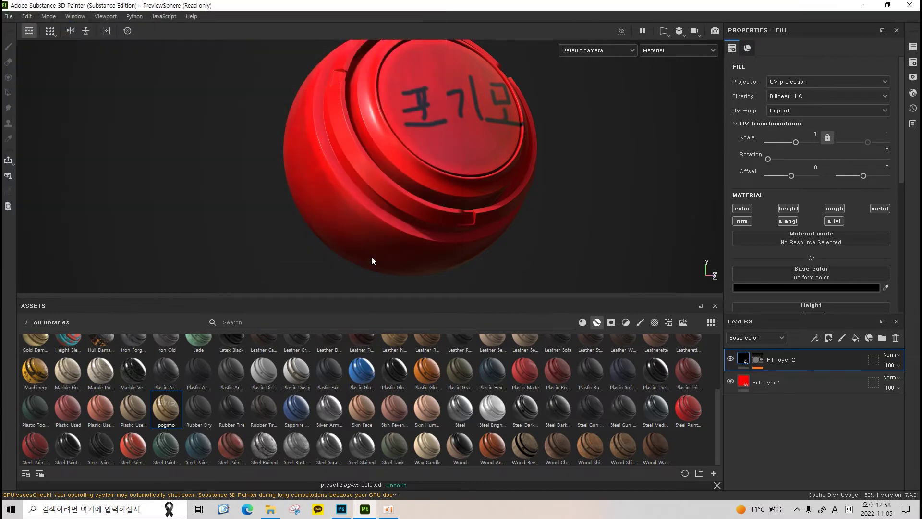
click(886, 6)
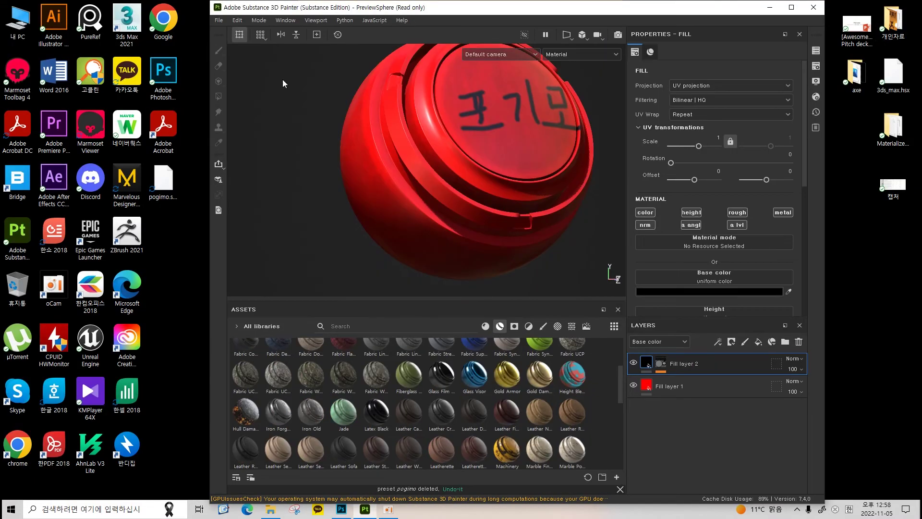
Drag the exported pogimo.spsm file from the desktop into Painter's assets
mouse_move(163, 186)
click(166, 206)
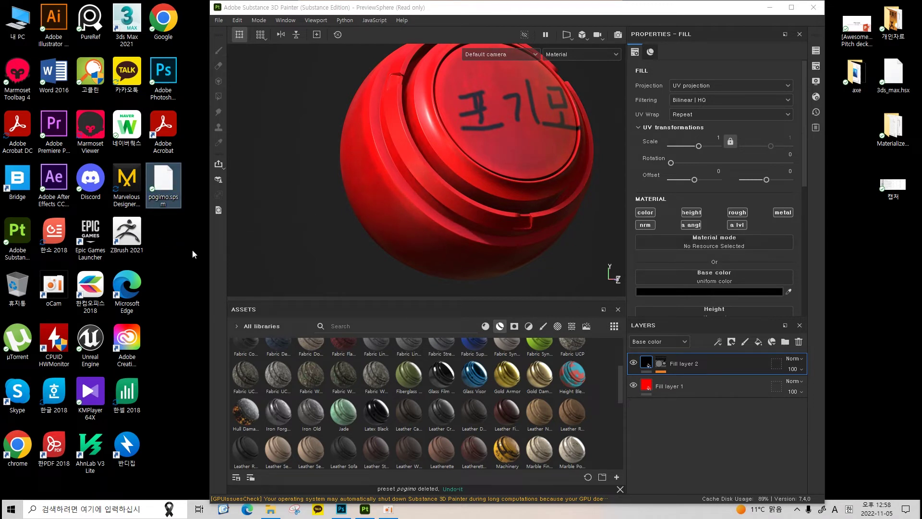
click(191, 233)
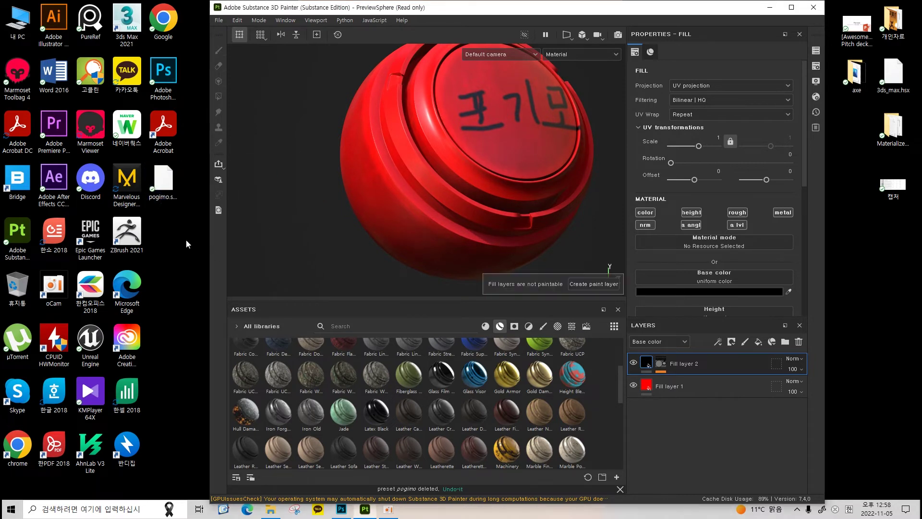
mouse_move(161, 199)
mouse_down()
mouse_move(263, 339)
mouse_move(360, 409)
mouse_up()
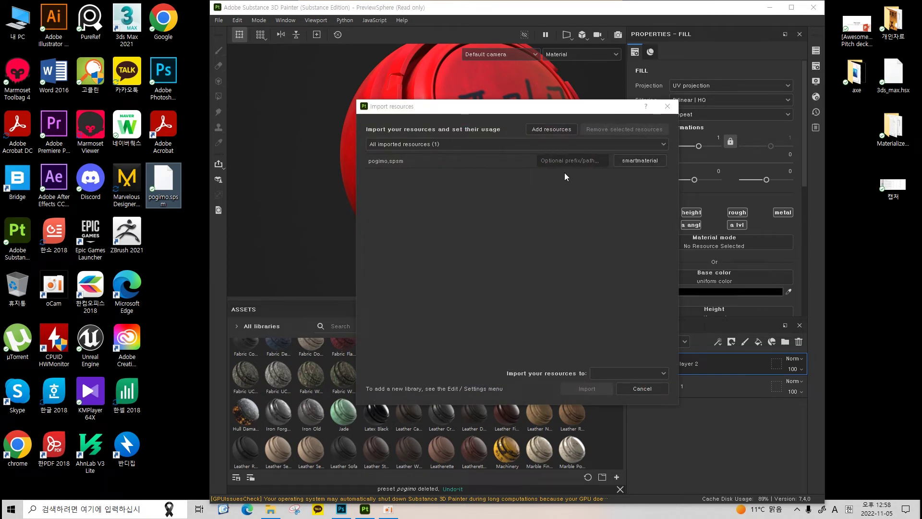
Review the import destination options for pogimo.spsm, trying the PreviewSphere project
click(421, 161)
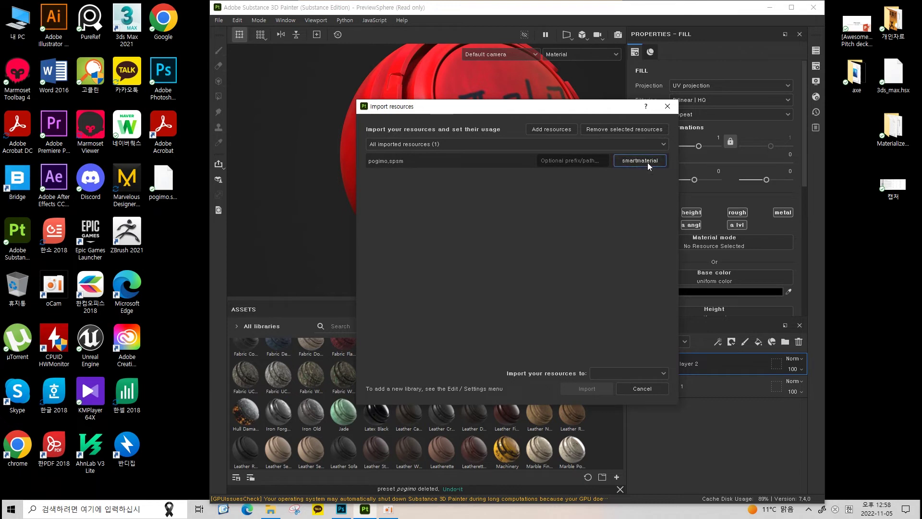
click(423, 200)
click(624, 373)
click(572, 389)
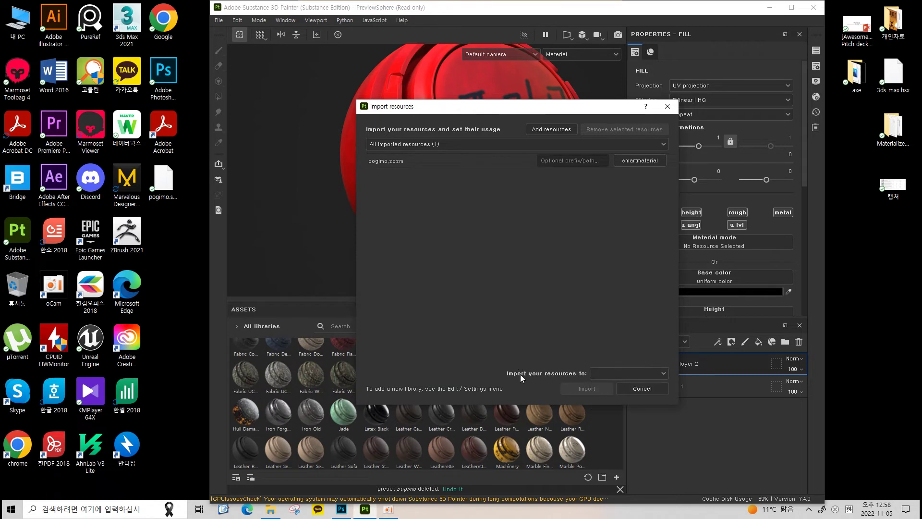
click(607, 377)
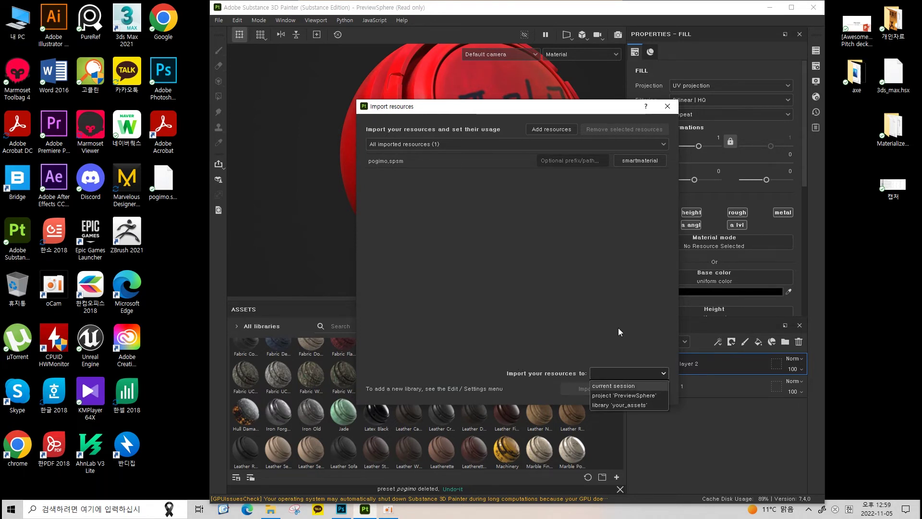
click(719, 33)
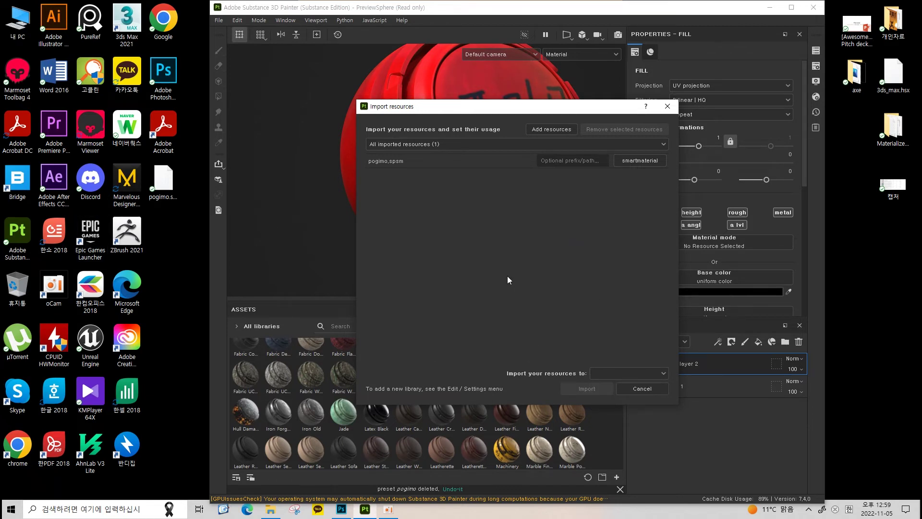
click(653, 374)
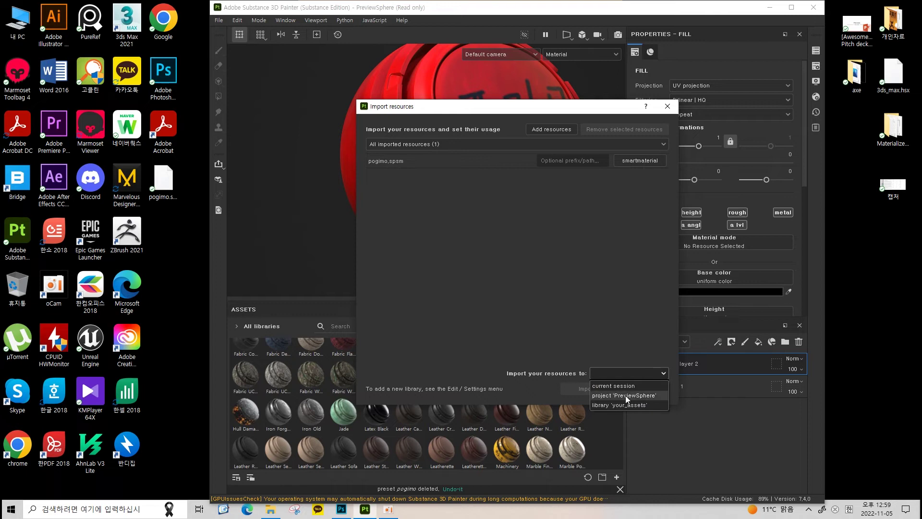
click(443, 233)
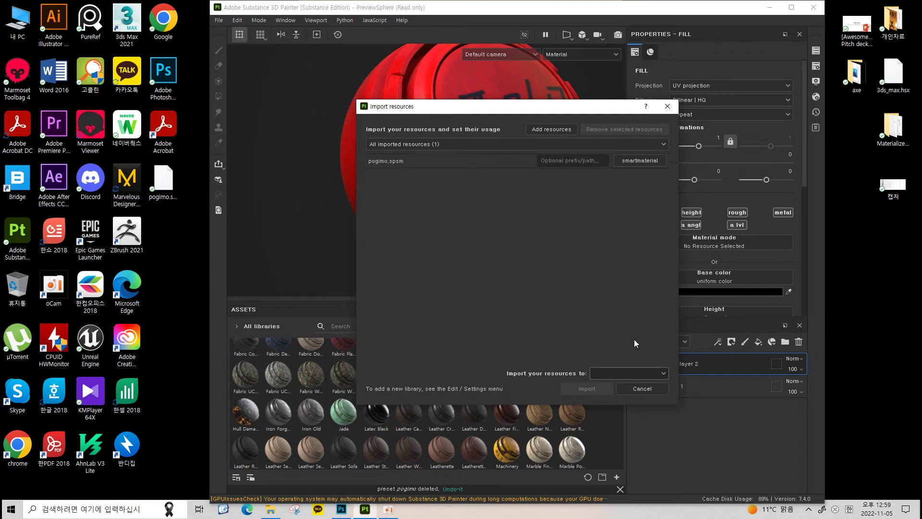
click(630, 373)
click(614, 399)
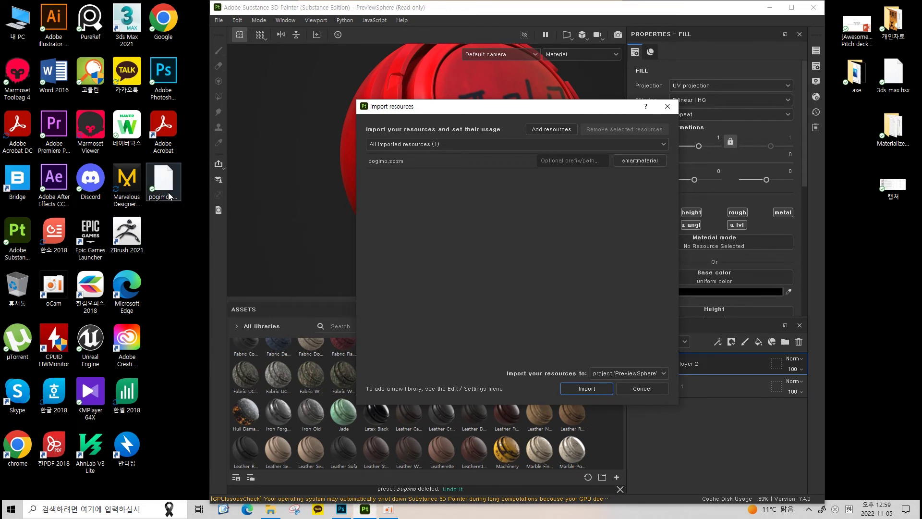
click(629, 373)
click(617, 399)
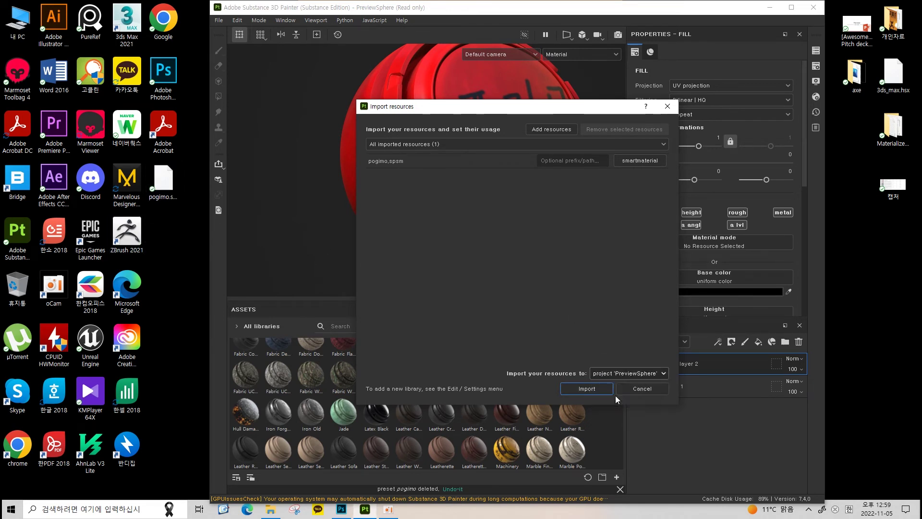
Set the import destination to the your_assets library and import pogimo.spsm
click(629, 374)
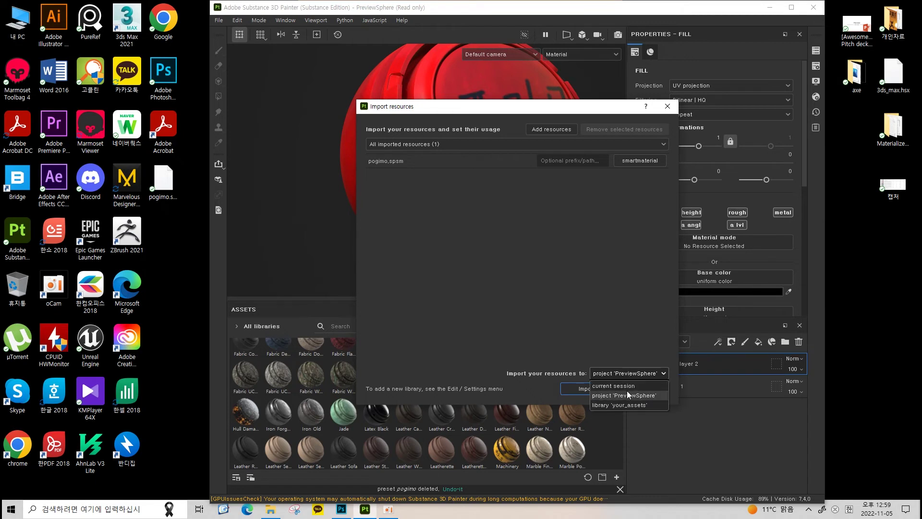
click(628, 395)
click(615, 373)
click(625, 392)
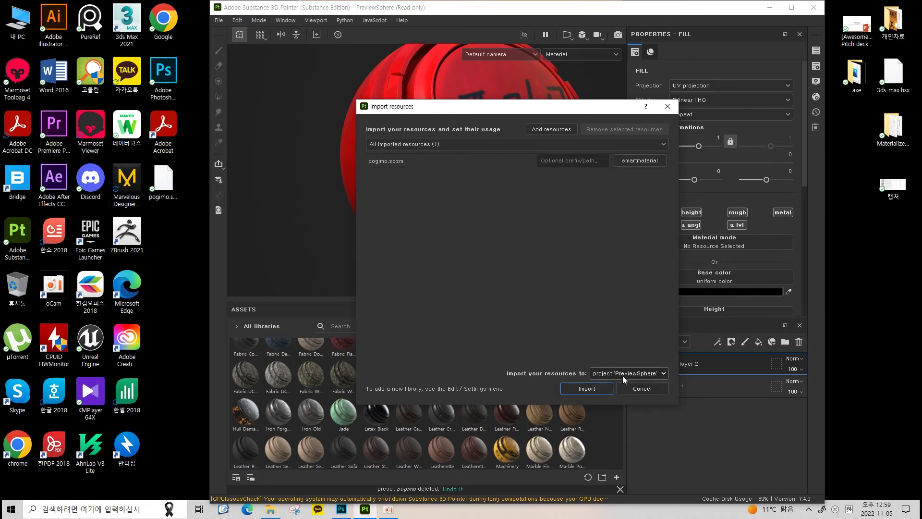
click(623, 379)
click(626, 378)
click(625, 405)
click(646, 388)
click(250, 329)
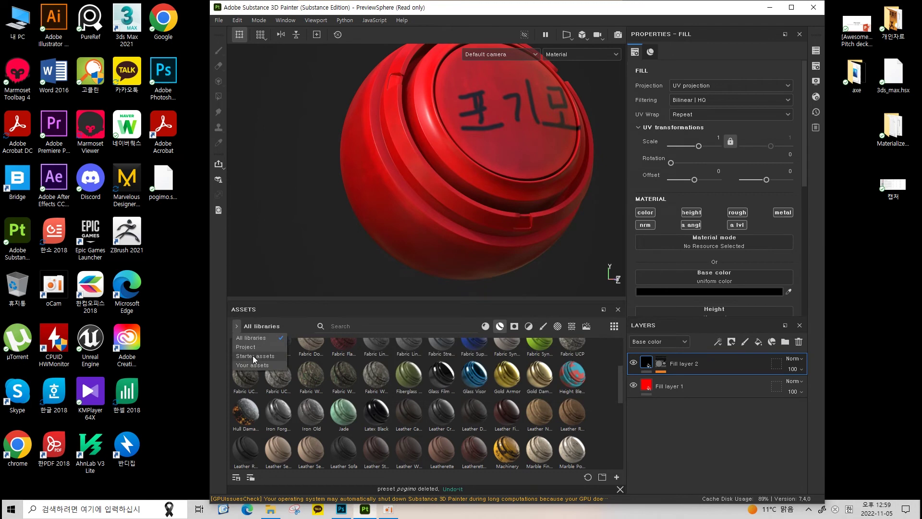
Filter the Assets shelf to the Your assets library to check the imported pogimo
click(259, 368)
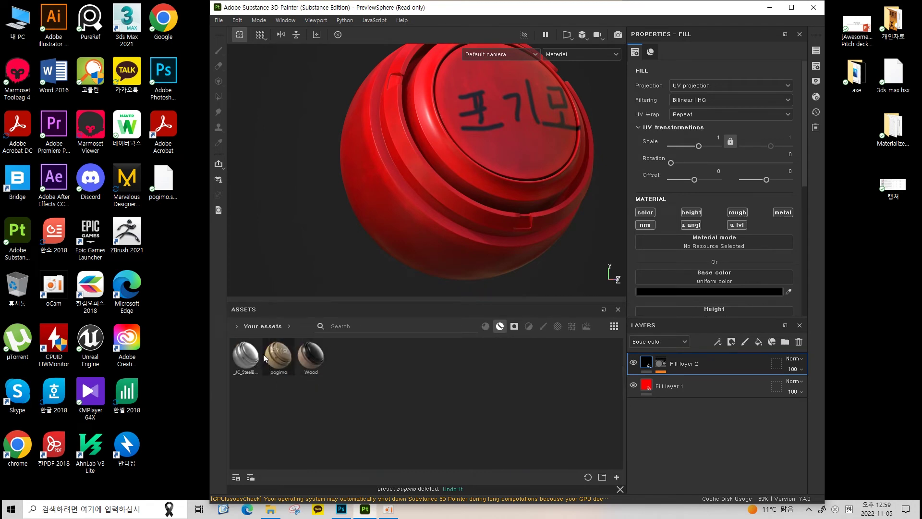
click(238, 330)
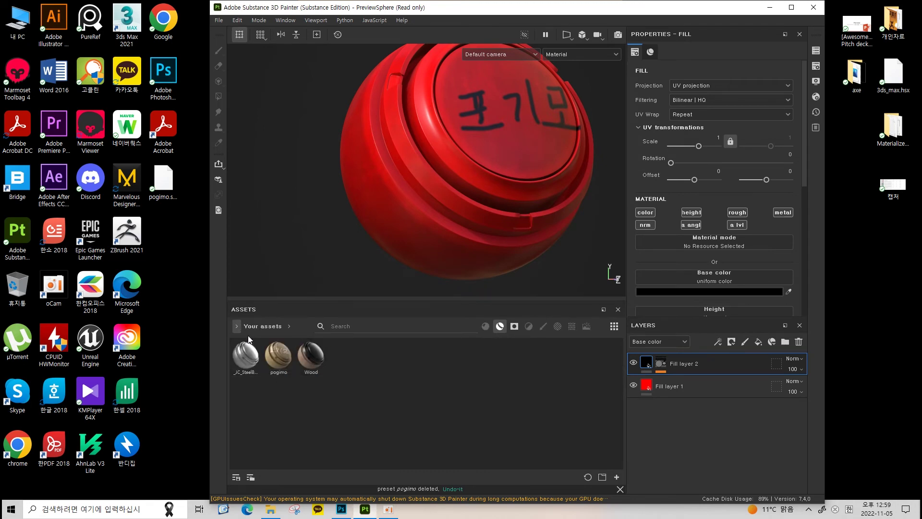
click(238, 327)
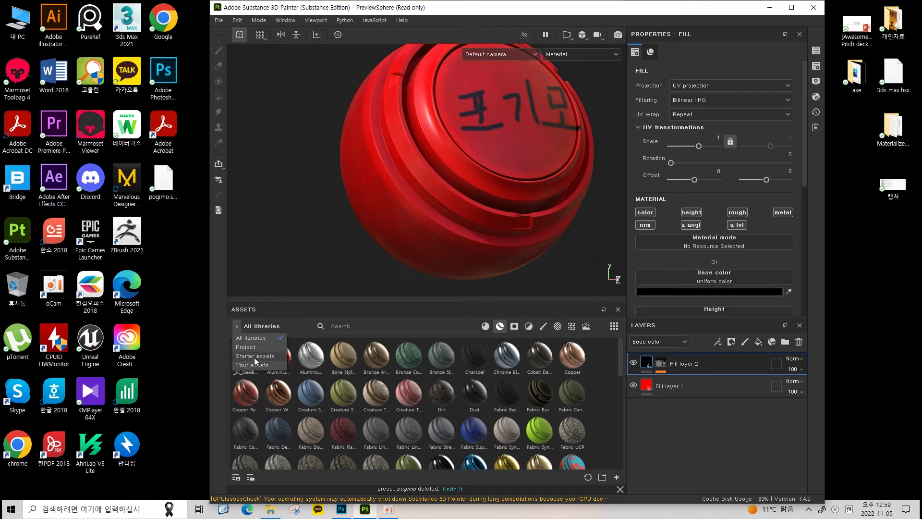
click(257, 365)
click(238, 327)
click(252, 366)
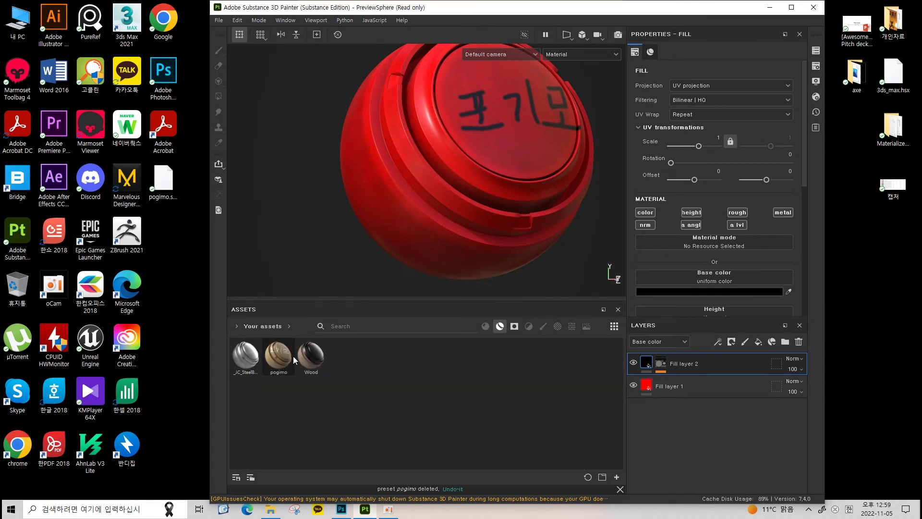
right_click(289, 360)
click(262, 406)
click(237, 326)
Drag pogimo.spsm in again and import it into the PreviewSphere project
drag(163, 179, 580, 314)
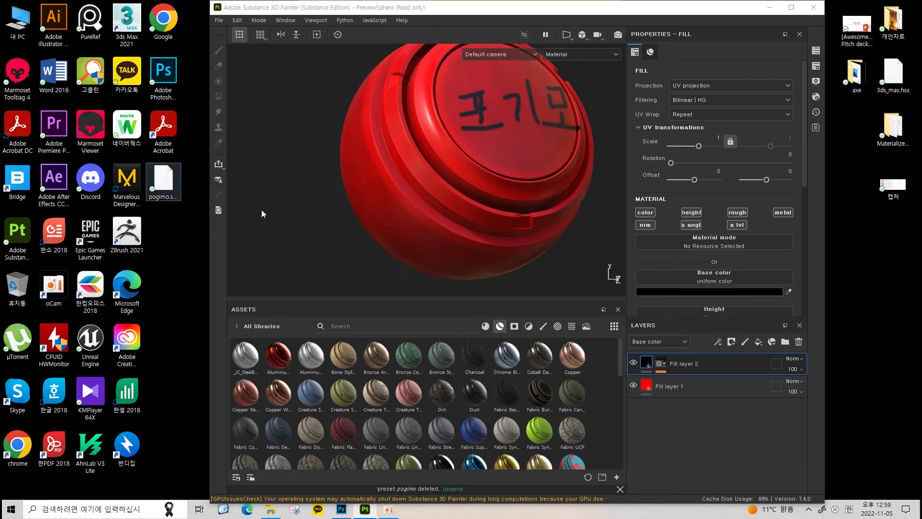
click(639, 373)
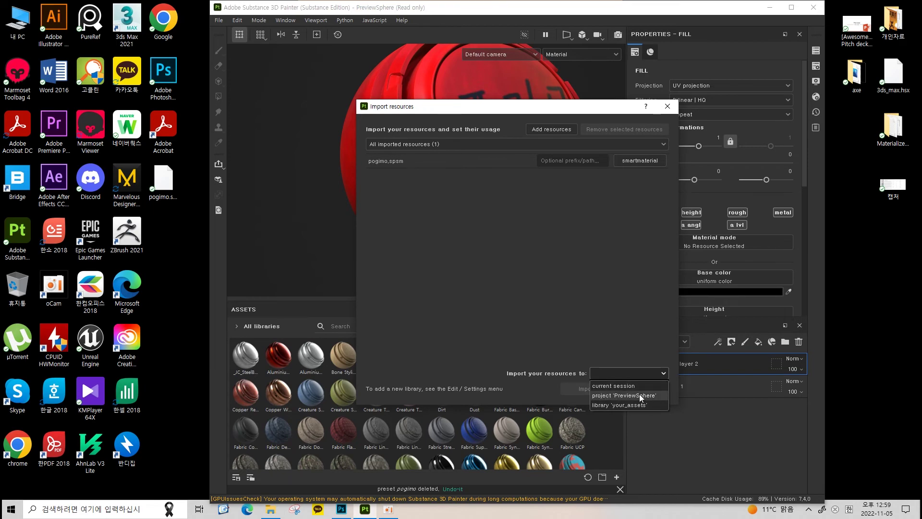
click(640, 396)
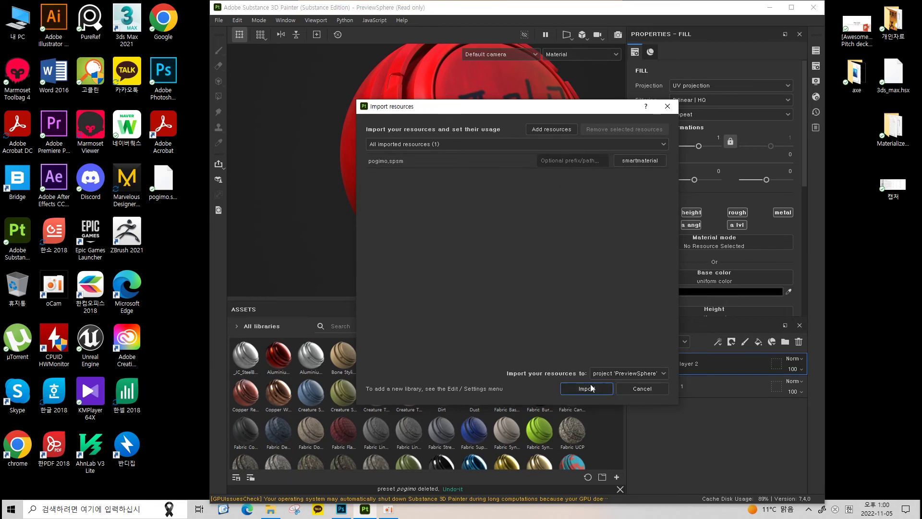
click(590, 388)
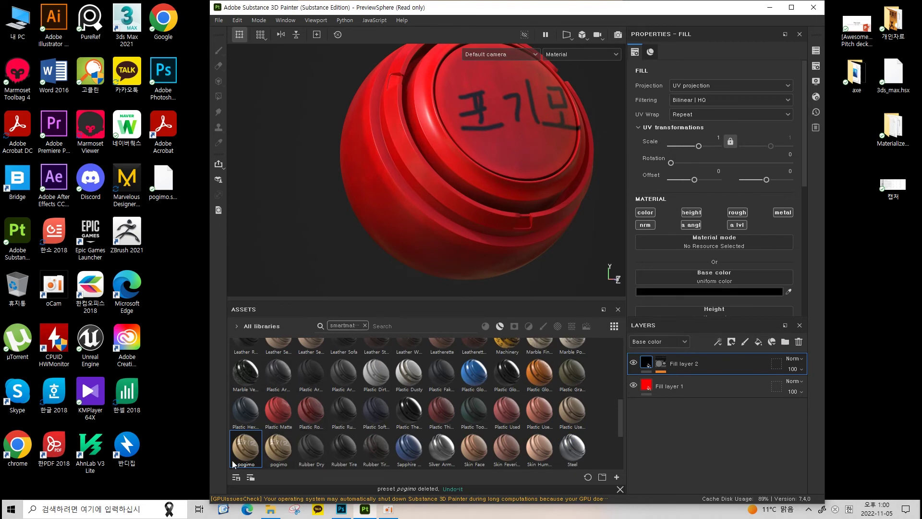
mouse_move(245, 447)
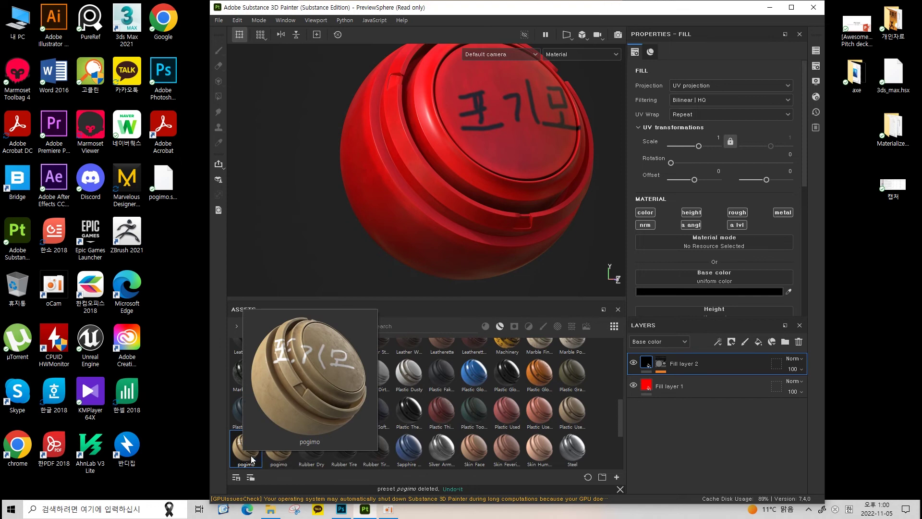
Filter the shelf to smart masks and export the pogimo mask to the desktop as pogimo.spmsk
double_click(488, 3)
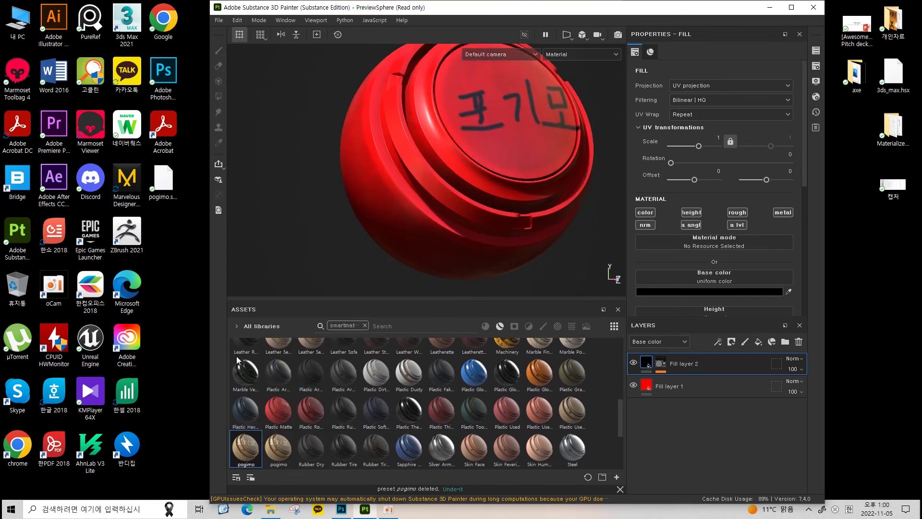
click(792, 7)
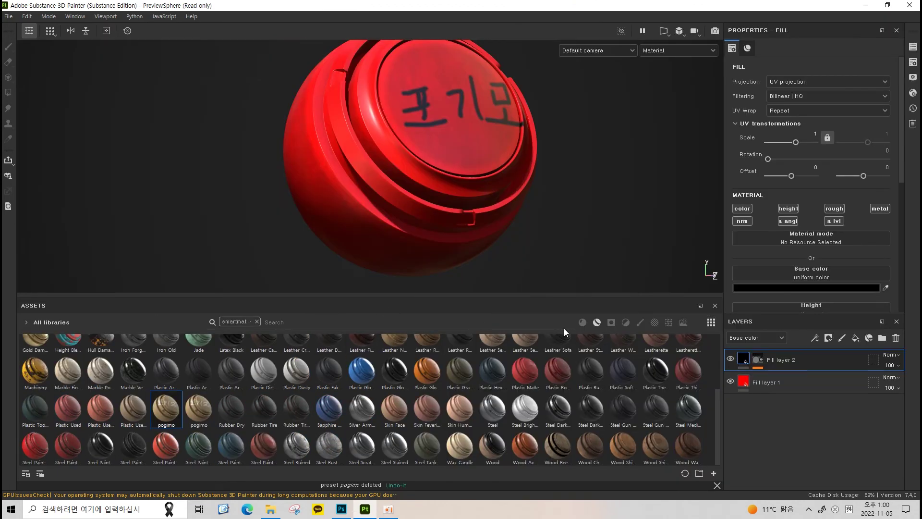
click(257, 321)
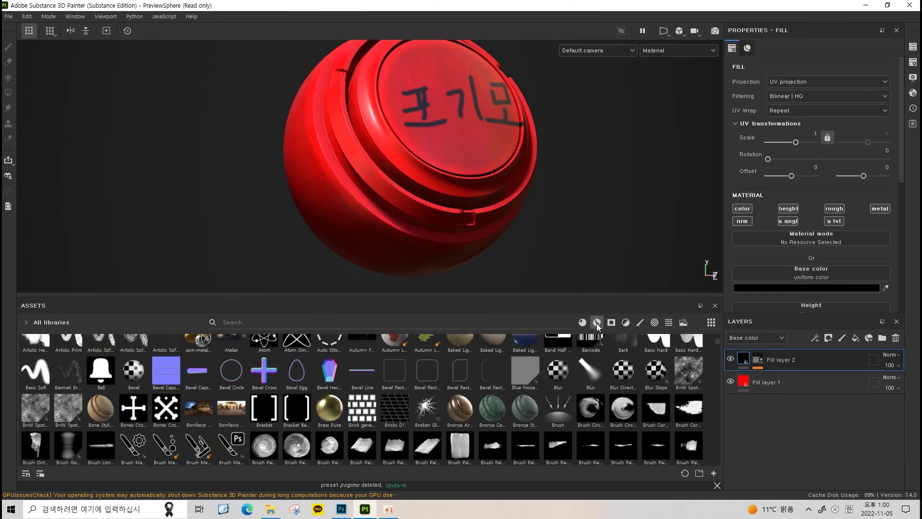
click(611, 321)
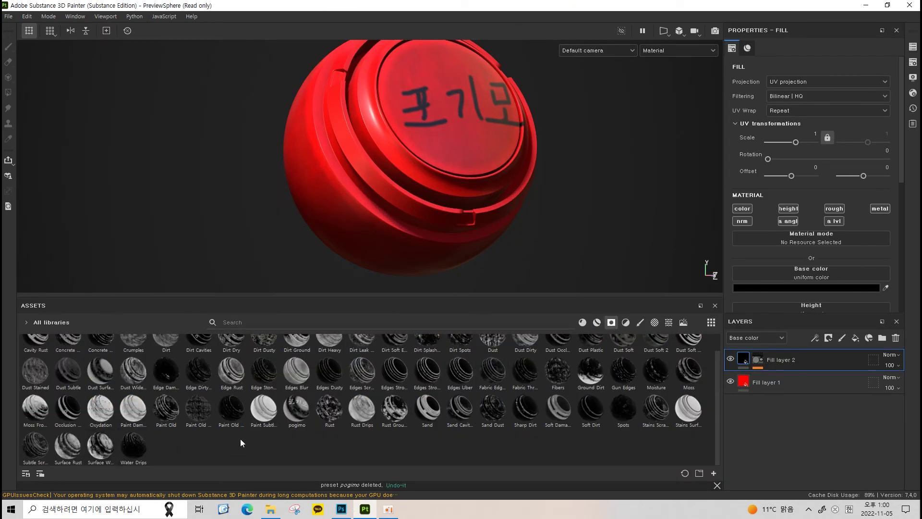
right_click(301, 408)
click(331, 457)
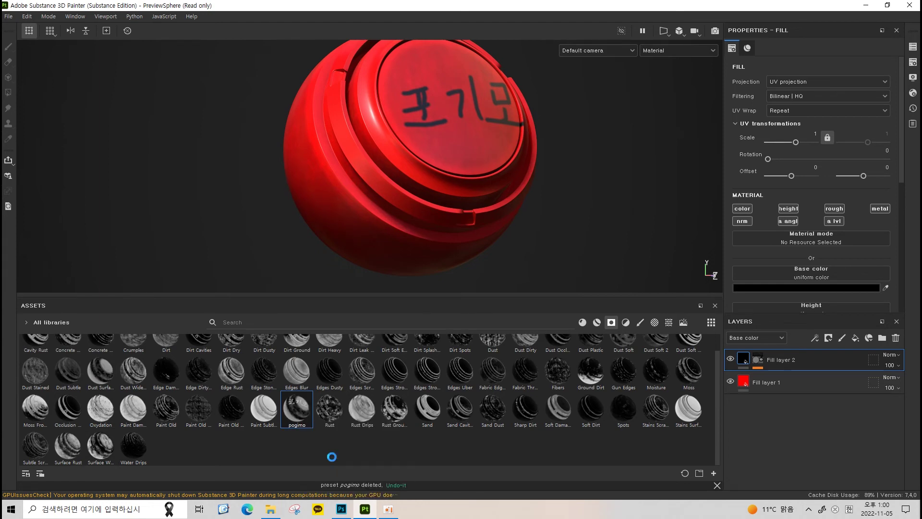
click(370, 256)
click(887, 5)
click(172, 227)
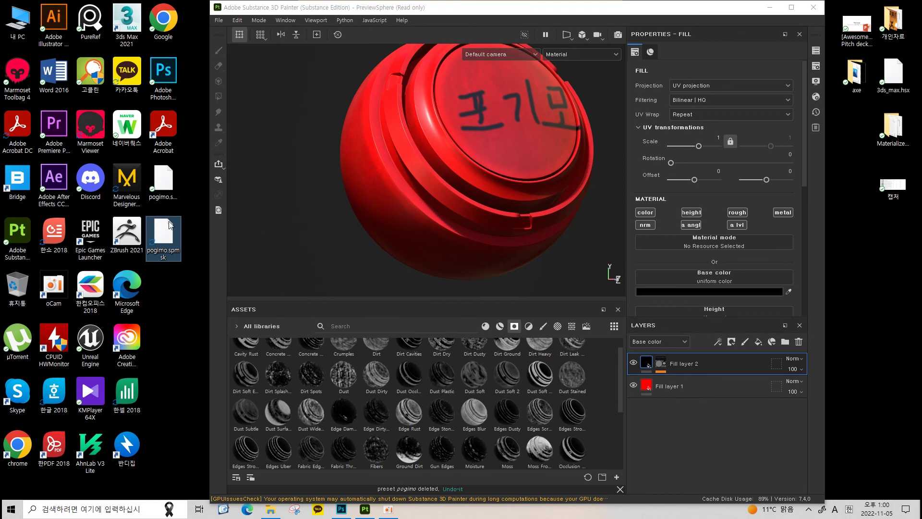
Import the desktop pogimo.spmsk into the PreviewSphere project, then maximize Painter
drag(175, 259, 414, 367)
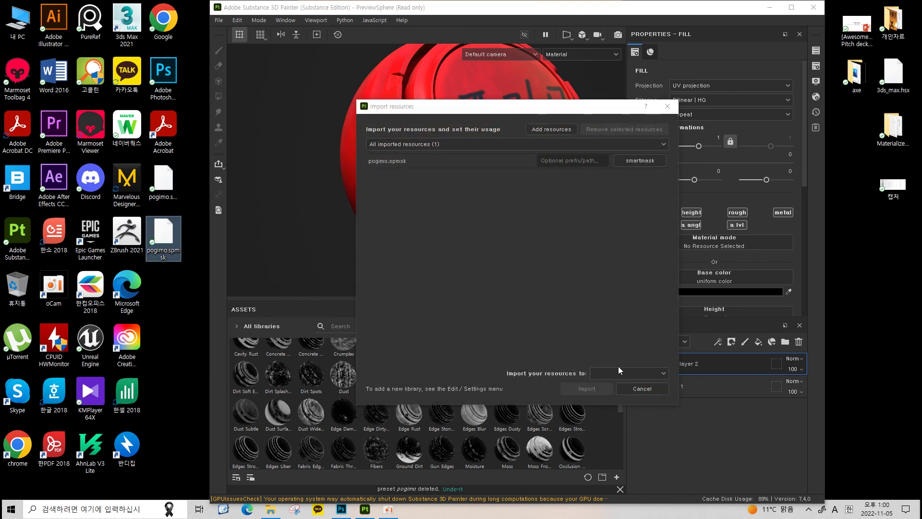
click(617, 371)
click(620, 383)
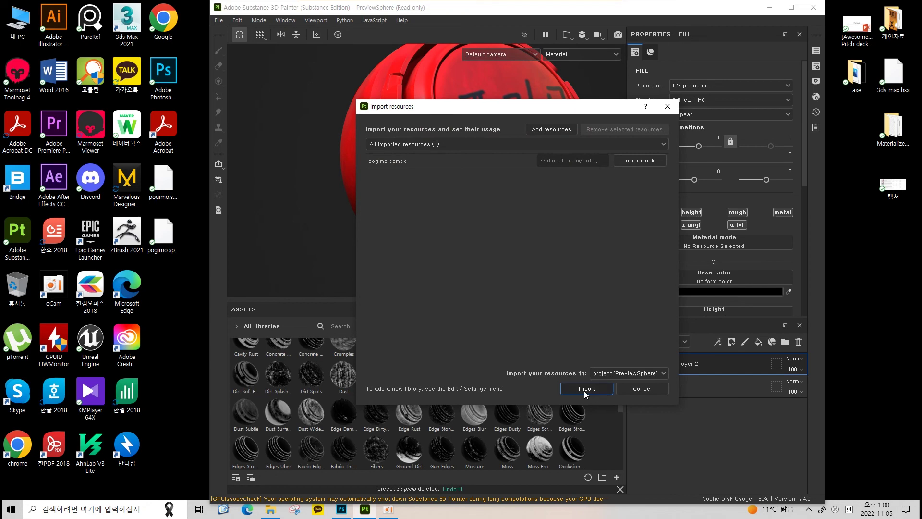
click(586, 390)
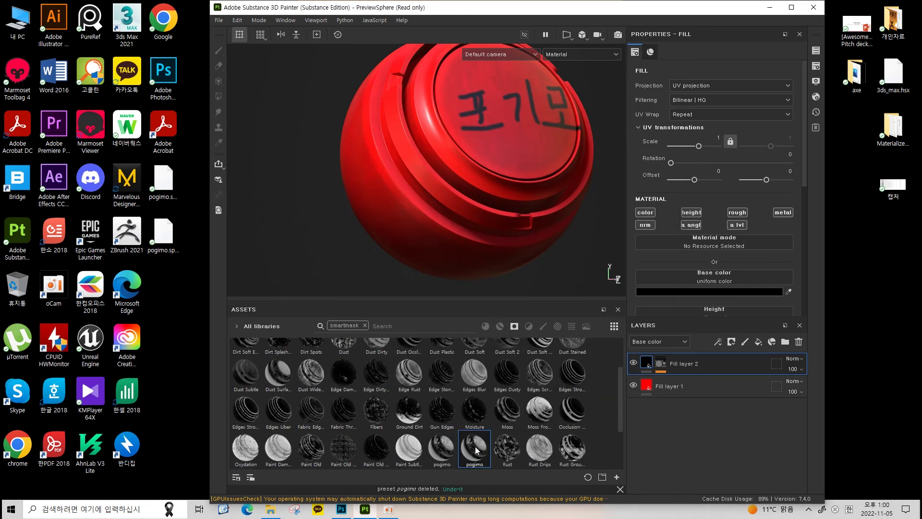
double_click(556, 4)
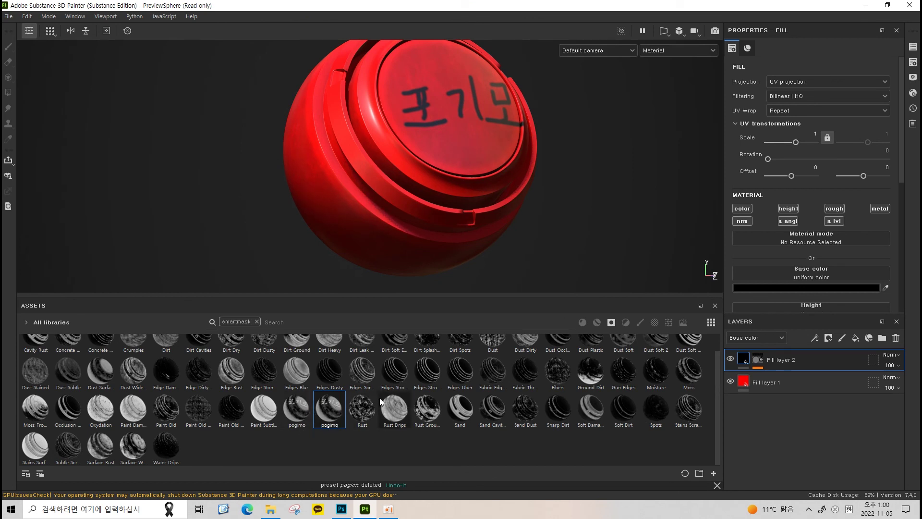
click(256, 322)
click(582, 323)
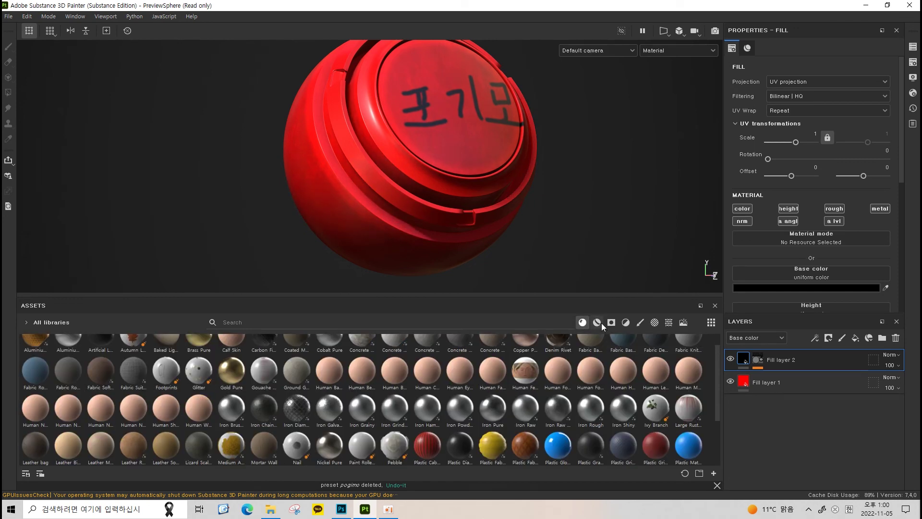
click(597, 322)
click(612, 323)
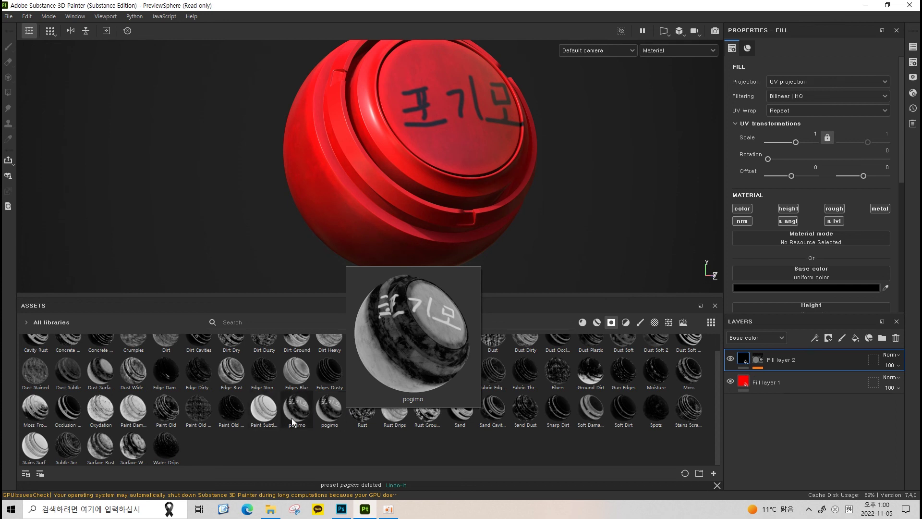
click(596, 322)
click(582, 322)
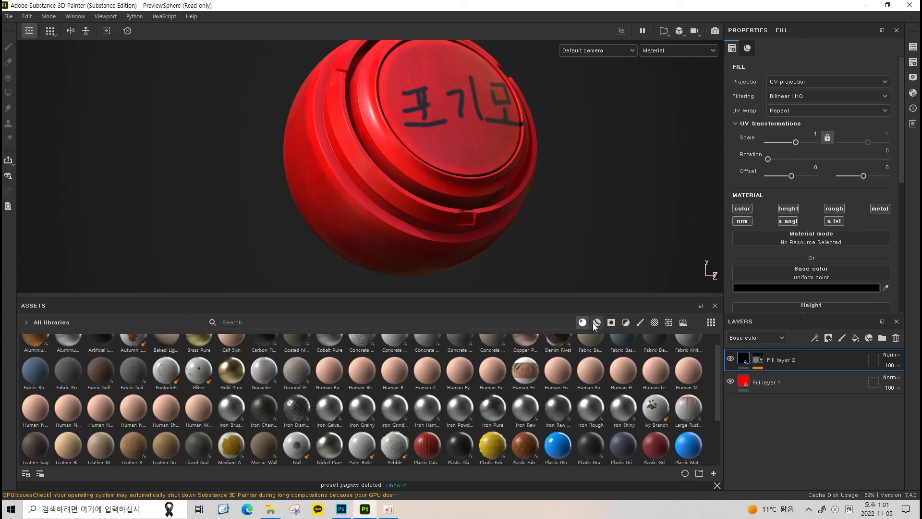
click(611, 323)
click(582, 322)
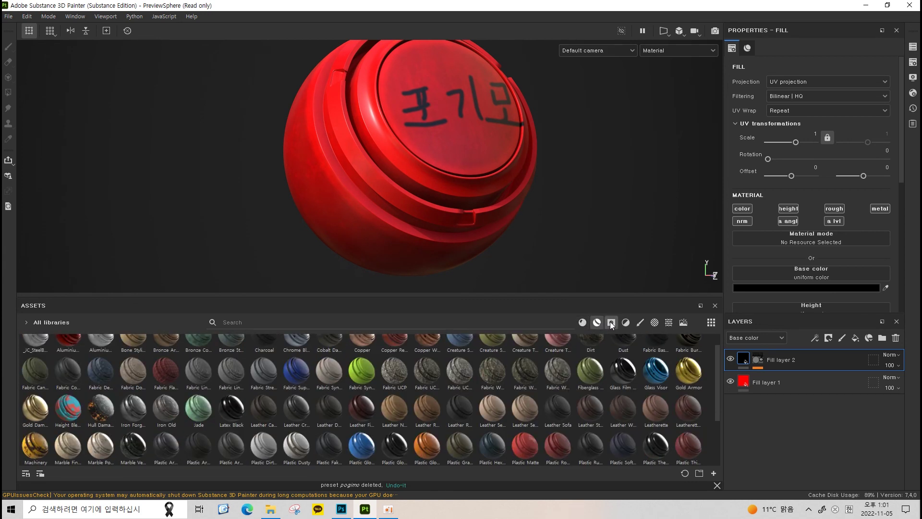
click(611, 324)
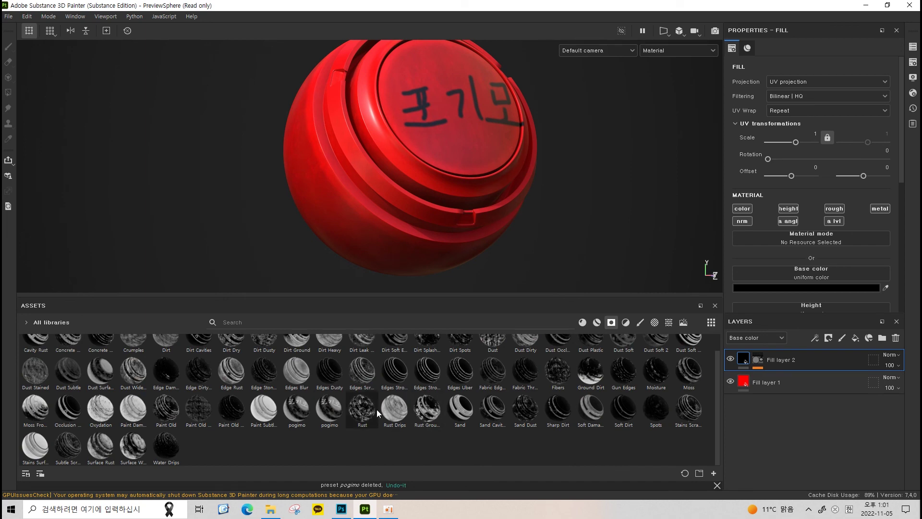